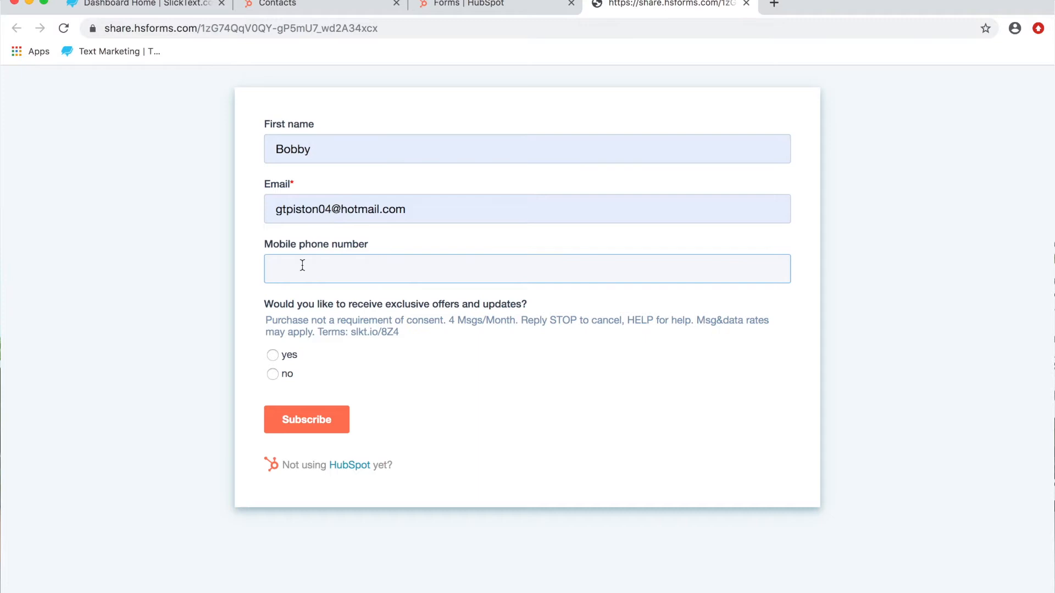
Step: Submit the subscription form with the contact's email and mobile phone number, answering yes to exclusive offers and updates
triple_click(343, 213)
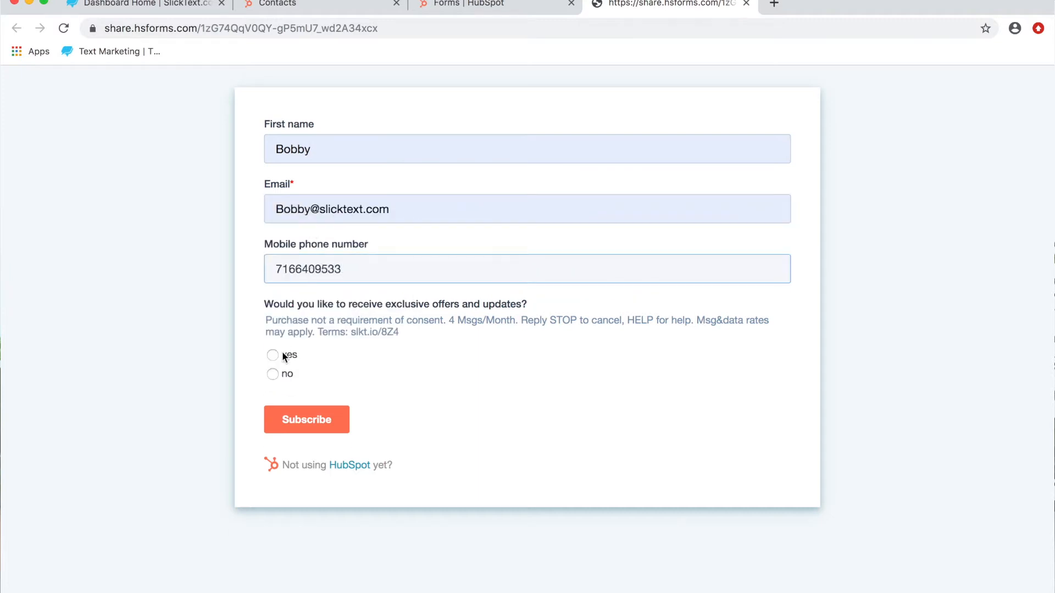
click(274, 356)
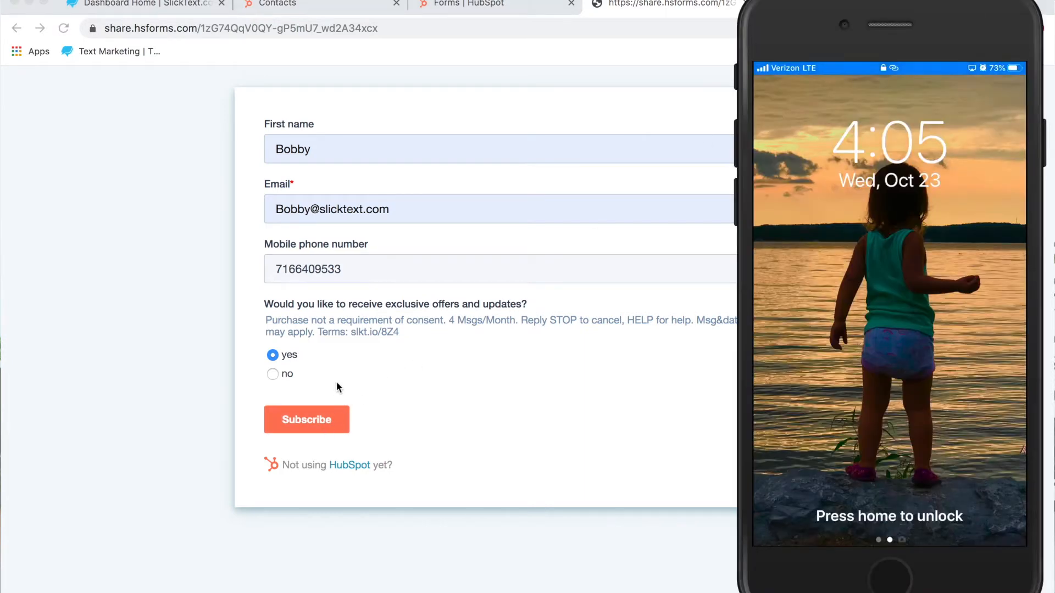
click(325, 426)
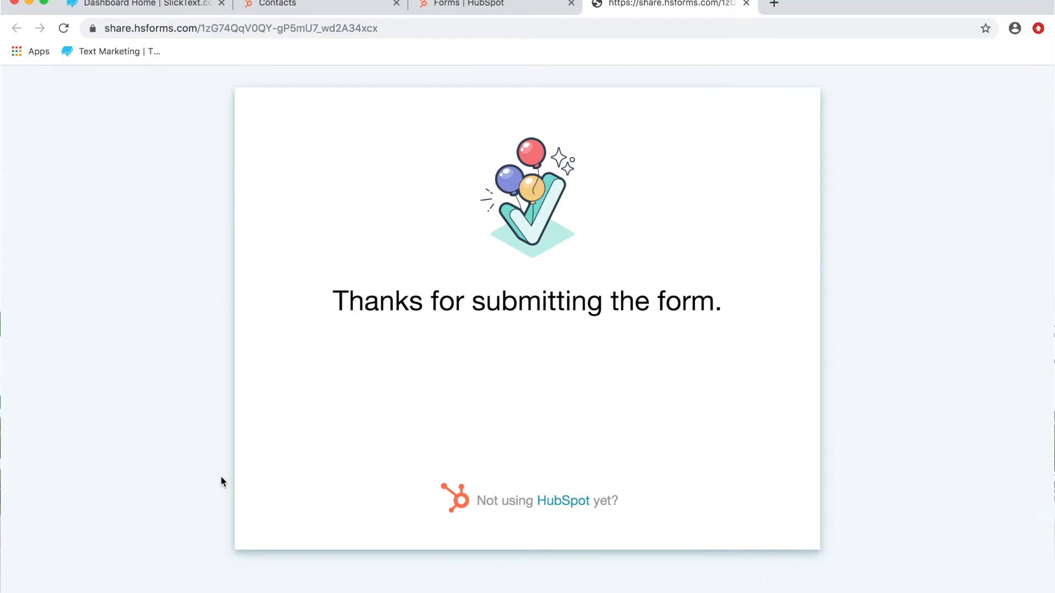
Step: Switch to SlickText and open the Hubspot integration settings of the bb grill textword on 888111
click(145, 7)
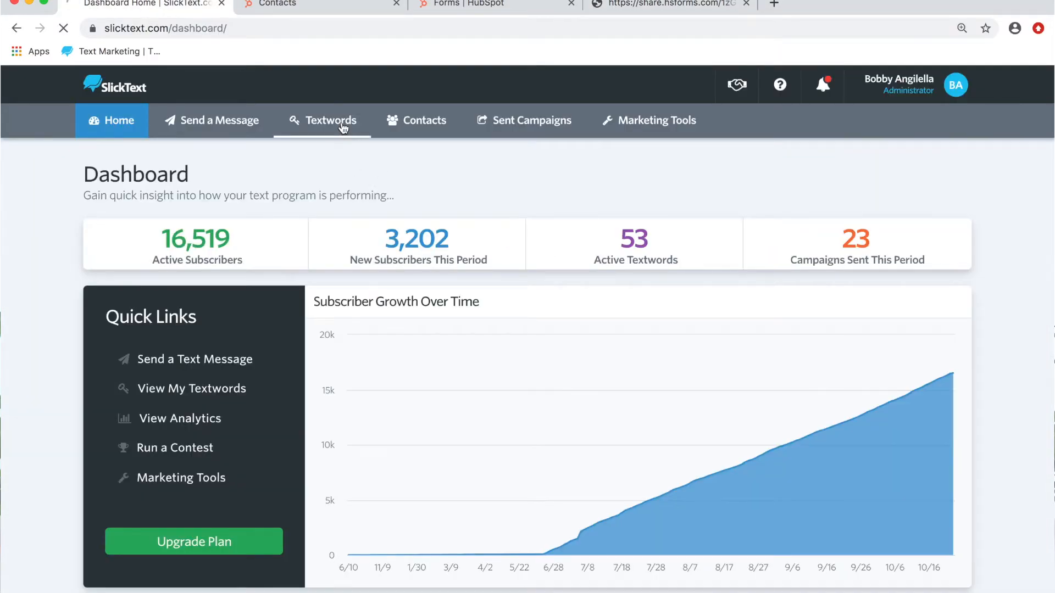
scroll(624, 316, down, 2)
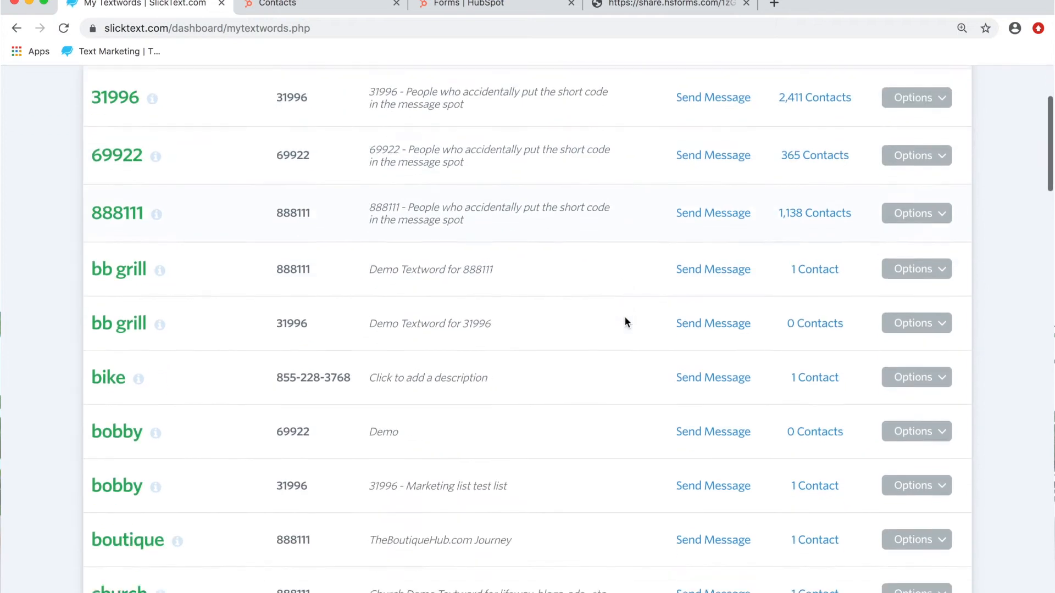
scroll(625, 323, down, 2)
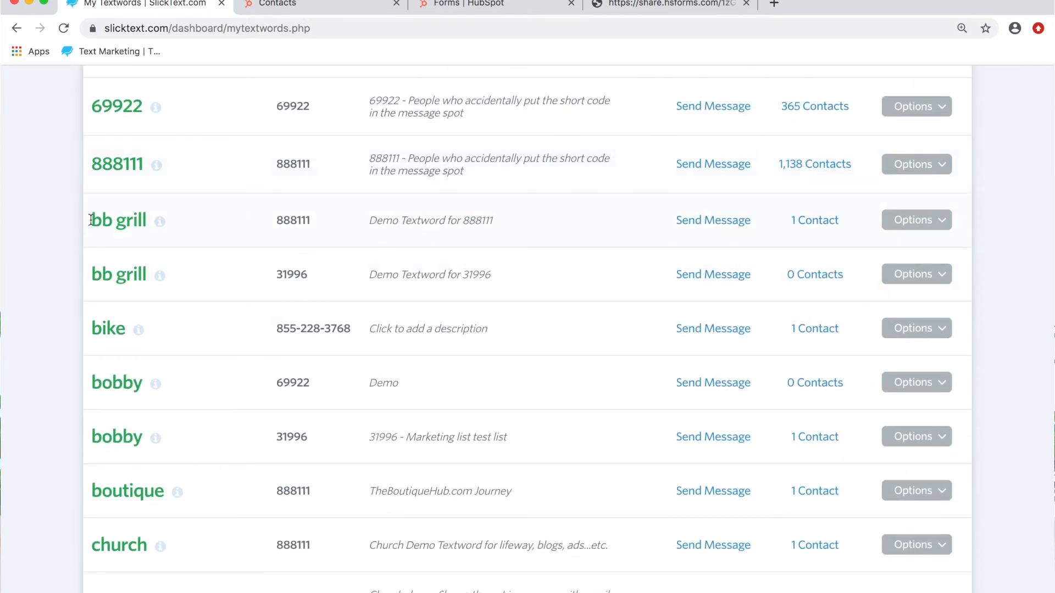
click(942, 220)
click(882, 250)
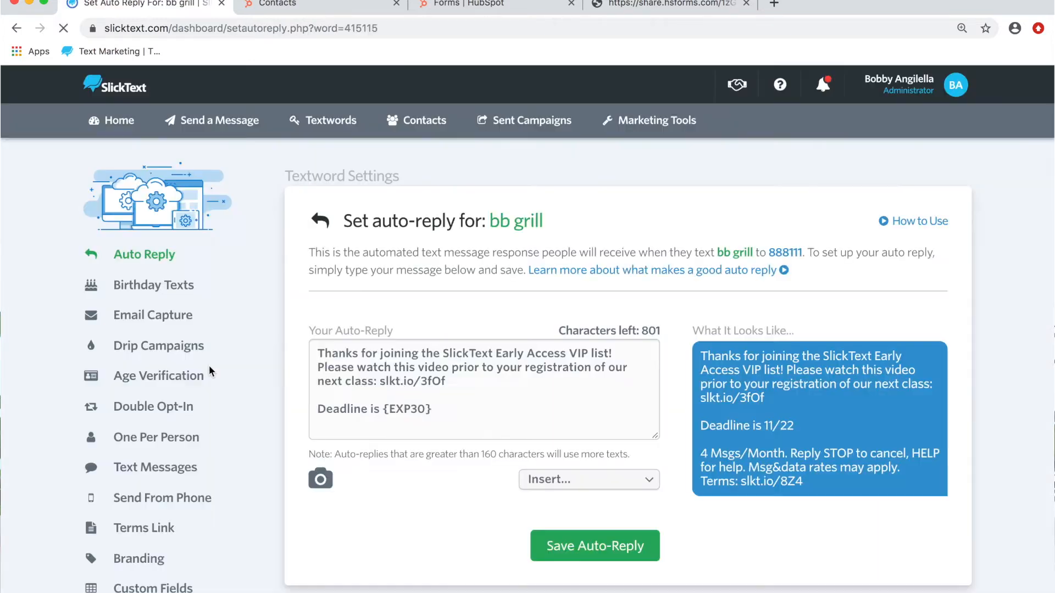
scroll(209, 365, down, 5)
click(145, 498)
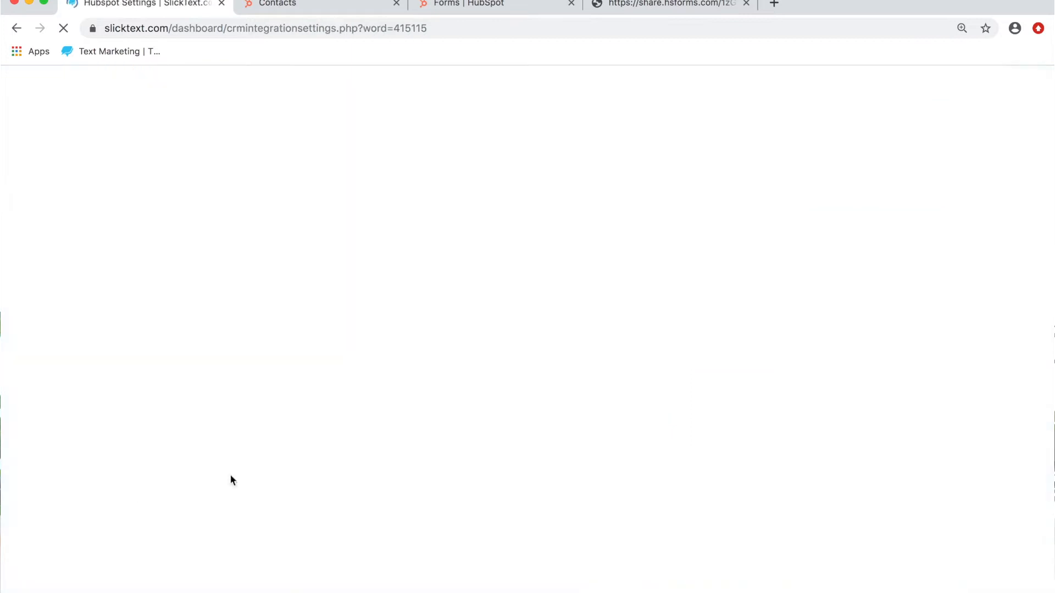
scroll(881, 324, down, 8)
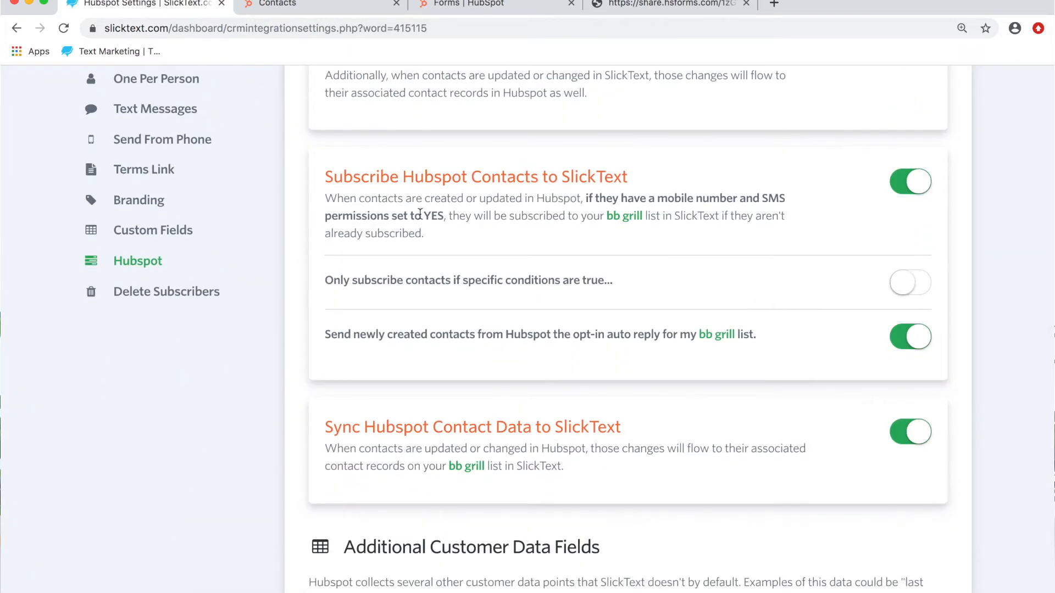
Step: Read the Subscribe Hubspot Contacts to SlickText description, noting its mobile number, SMS permission and target list rules
drag(400, 176, 474, 230)
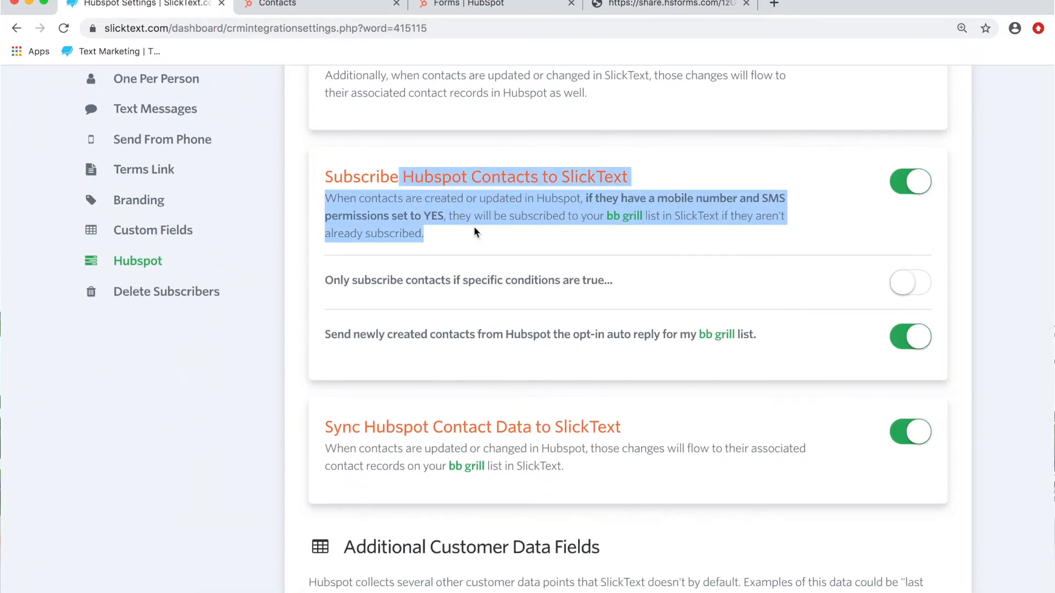
click(587, 222)
drag(614, 219, 666, 216)
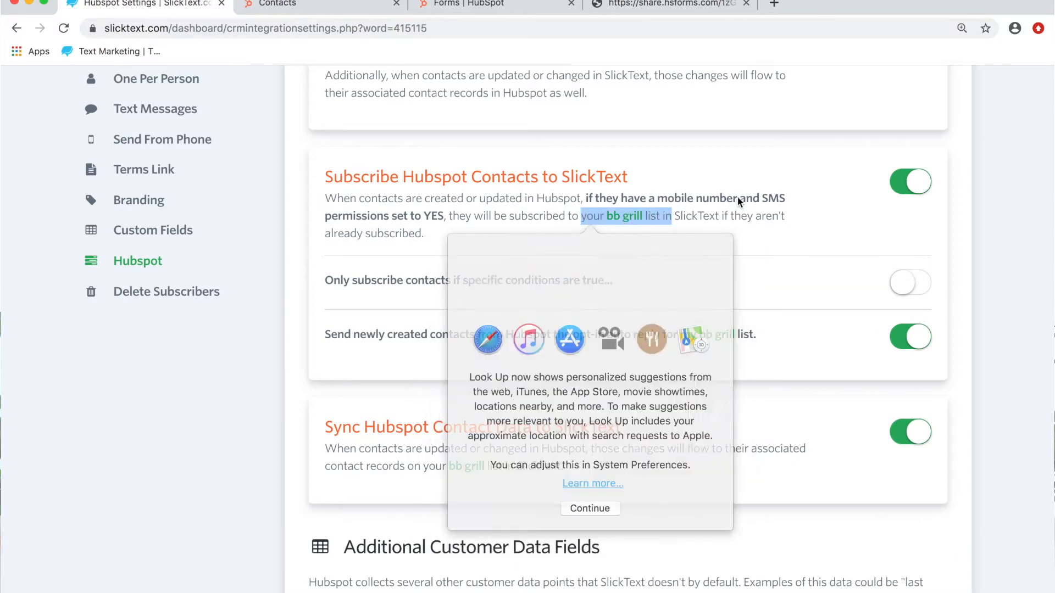
click(742, 201)
Step: Keep subscribing Hubspot contacts to SlickText enabled and restrict it to contacts for whom specific conditions are true
click(904, 186)
click(904, 185)
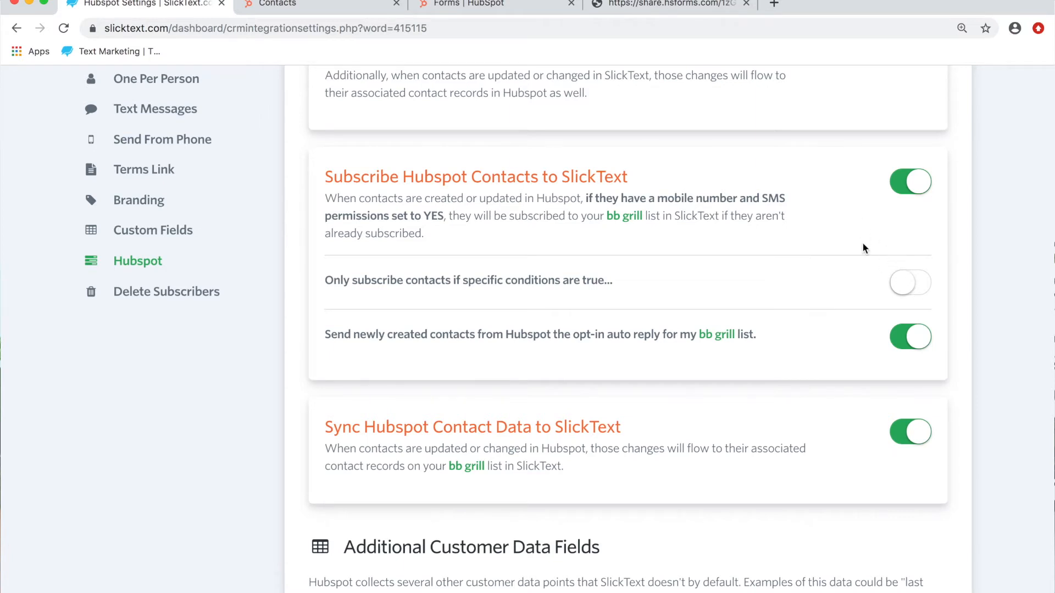
click(931, 284)
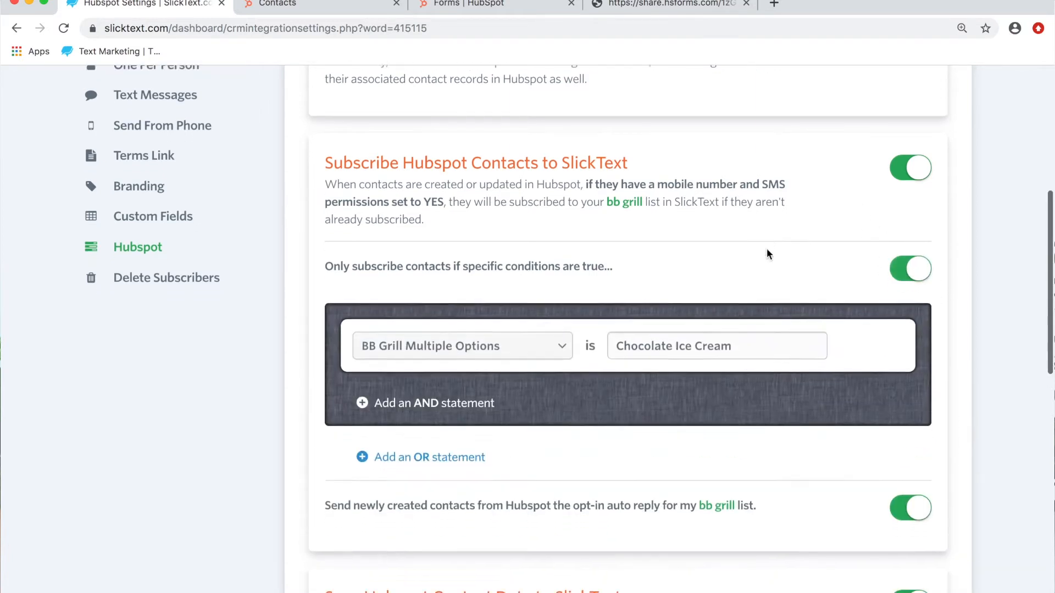
scroll(766, 249, down, 3)
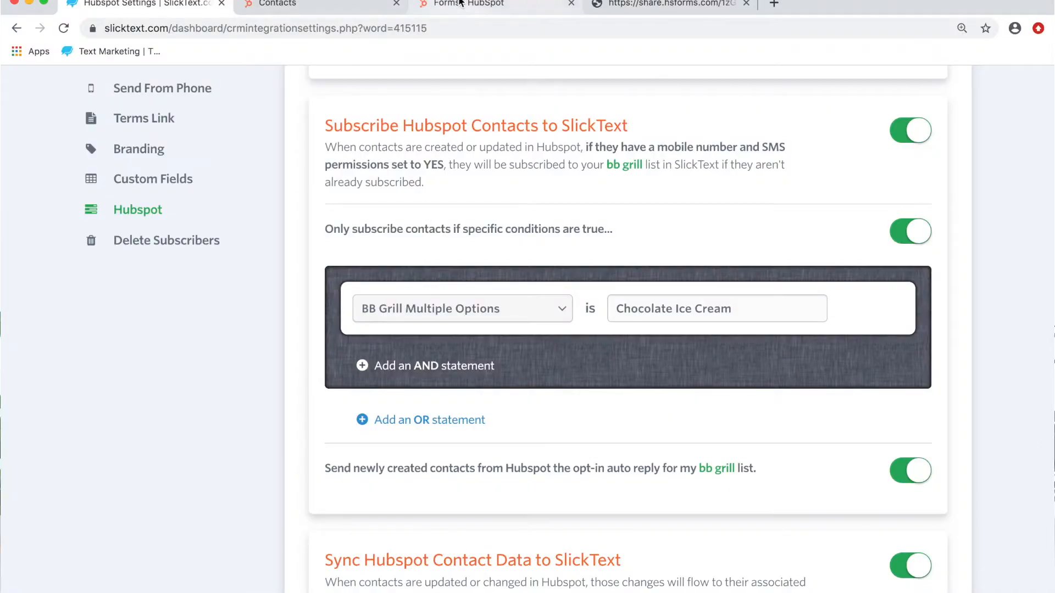
Step: Switch to the HubSpot contacts, open the contact property settings and view the form for creating a new property
click(460, 4)
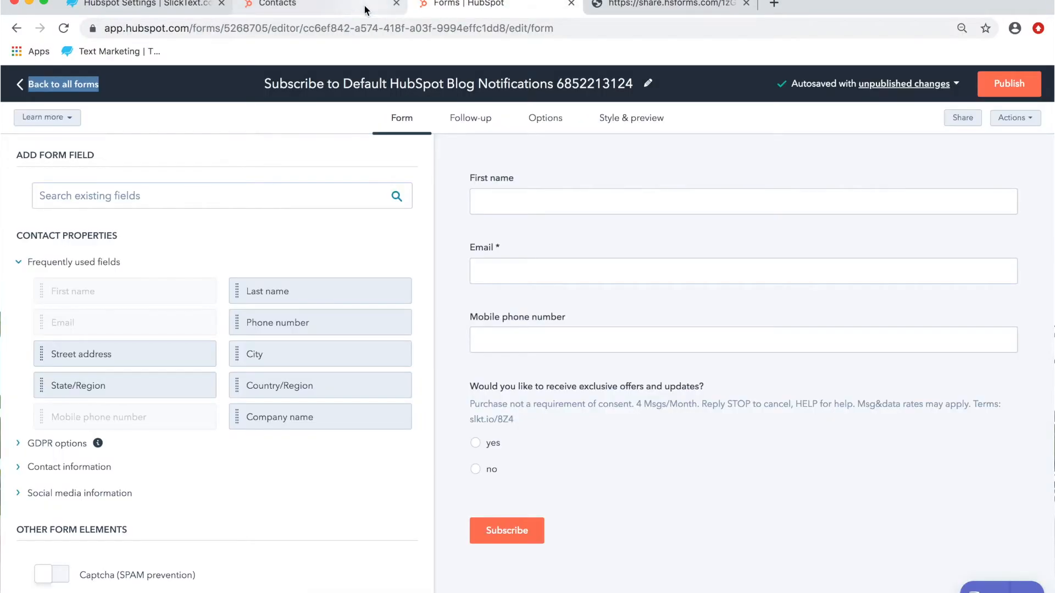
click(365, 10)
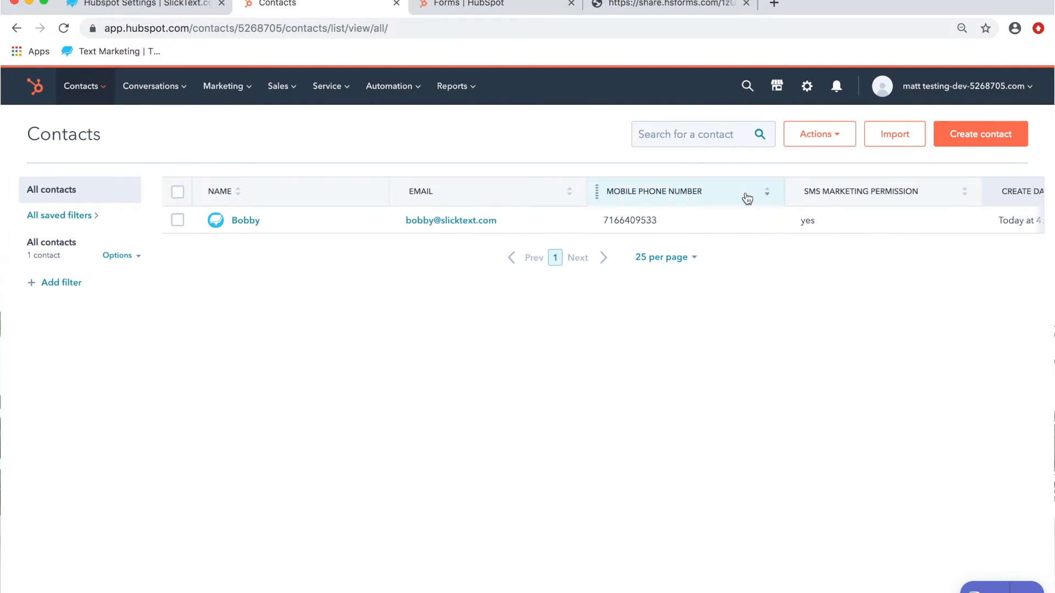
click(846, 141)
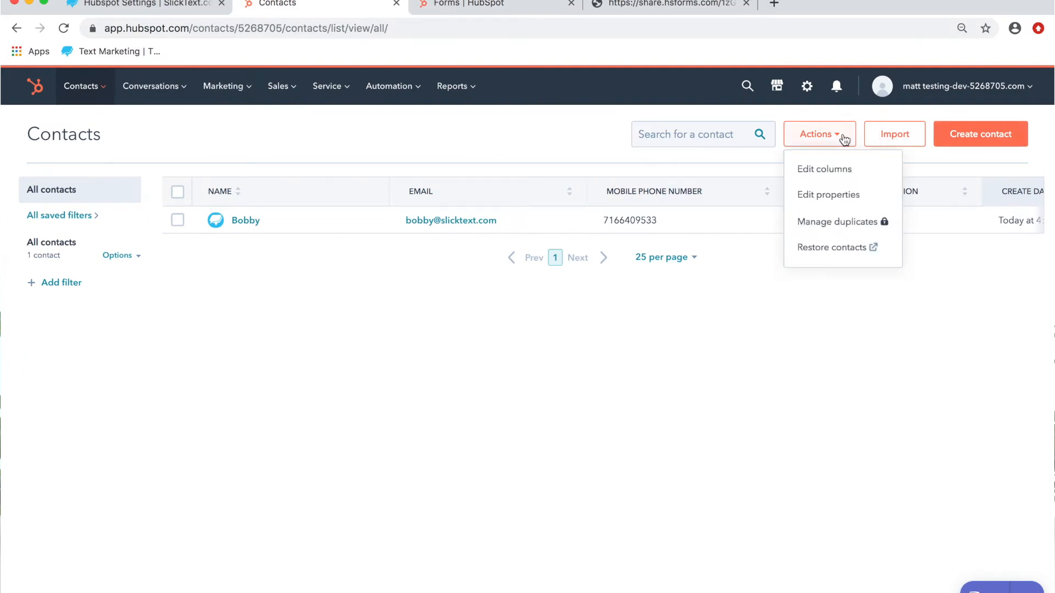
click(827, 199)
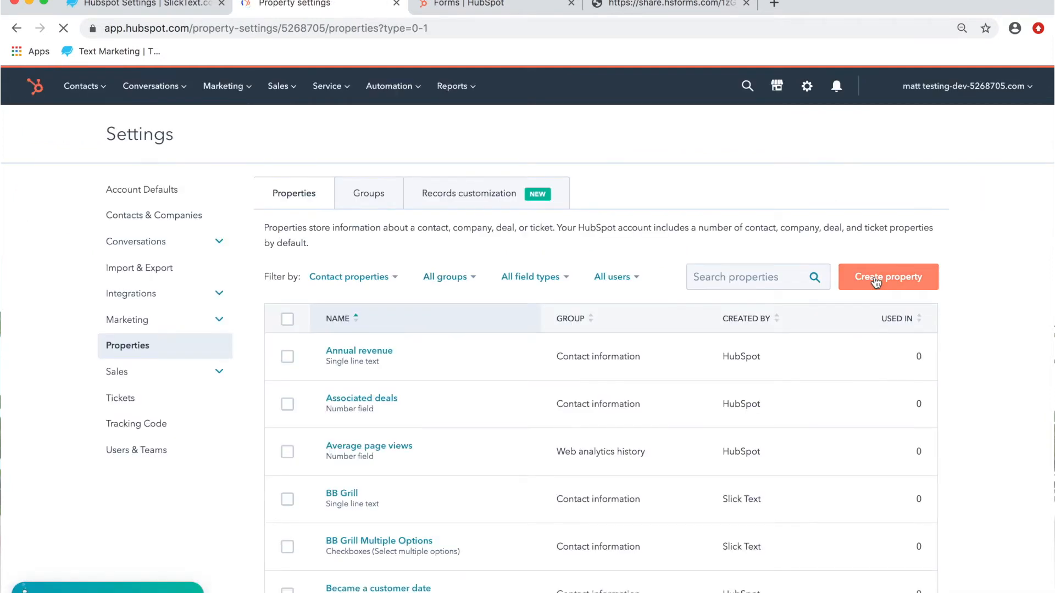
click(875, 279)
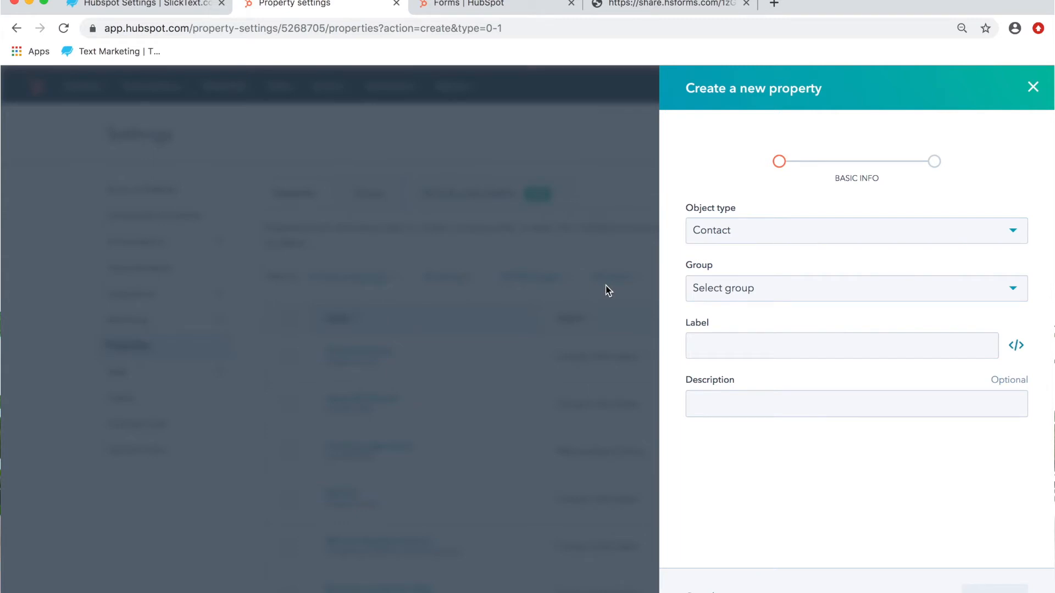
click(1033, 86)
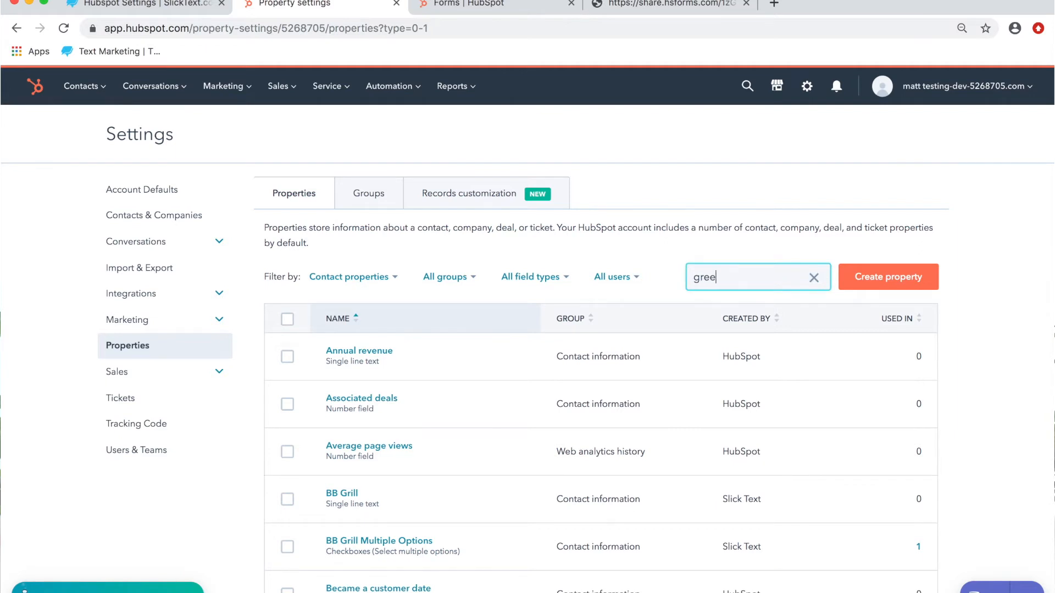
Step: Search the contact properties for green briar and inspect the Green Briar property's field type without saving changes
text(briar)
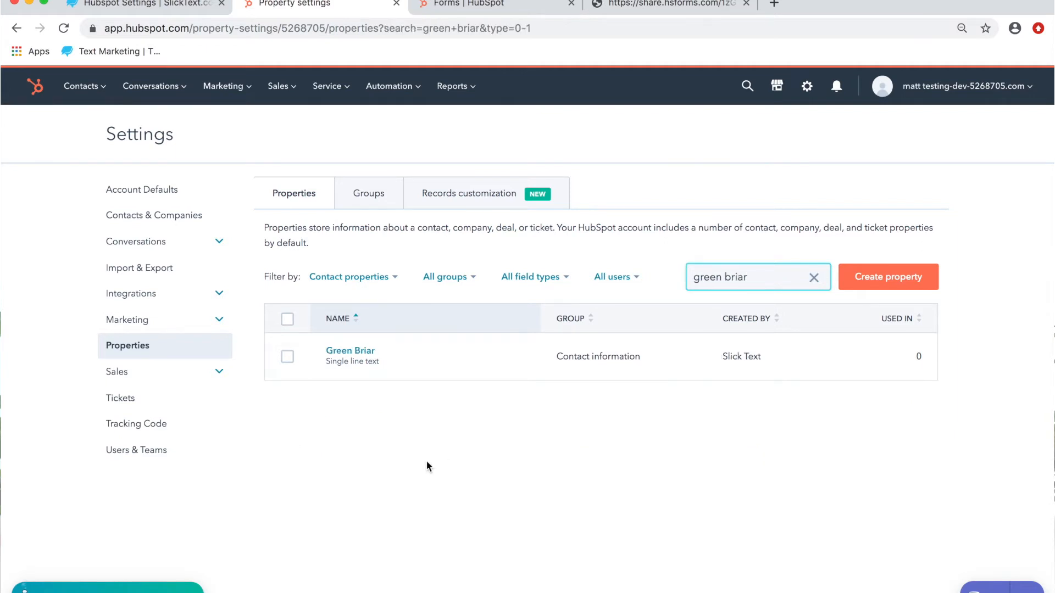
click(405, 362)
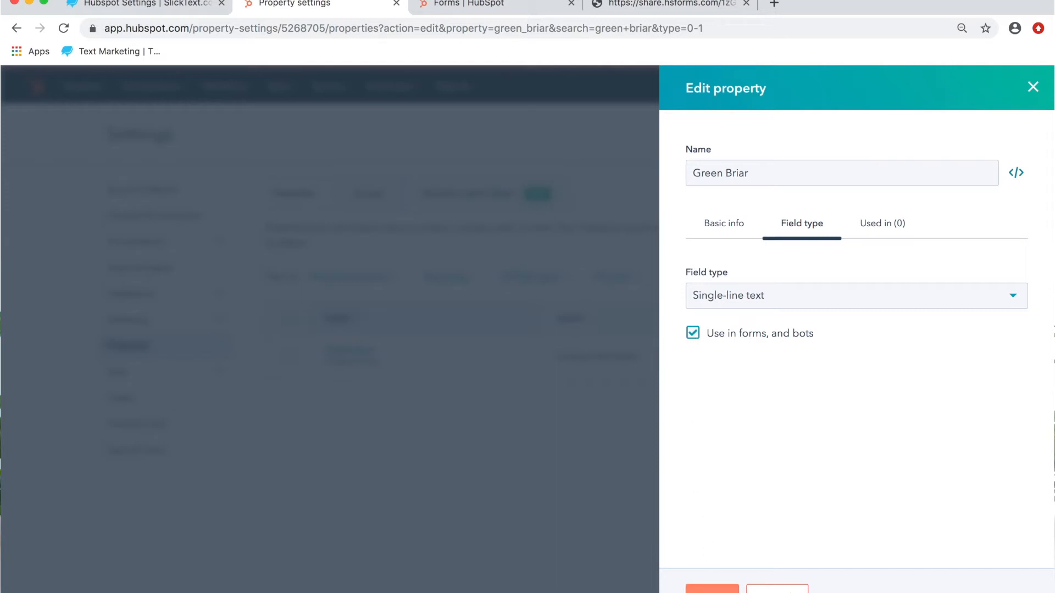
click(777, 590)
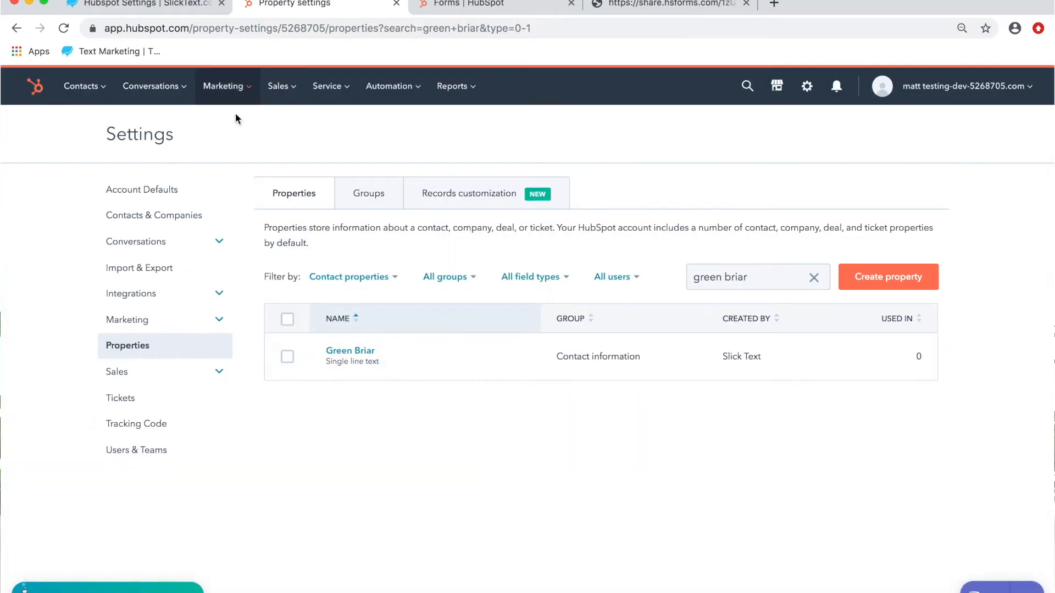
Step: Open the Subscribe to Default HubSpot Blog Notifications form for editing from the list of marketing forms
mouse_move(423, 347)
click(227, 86)
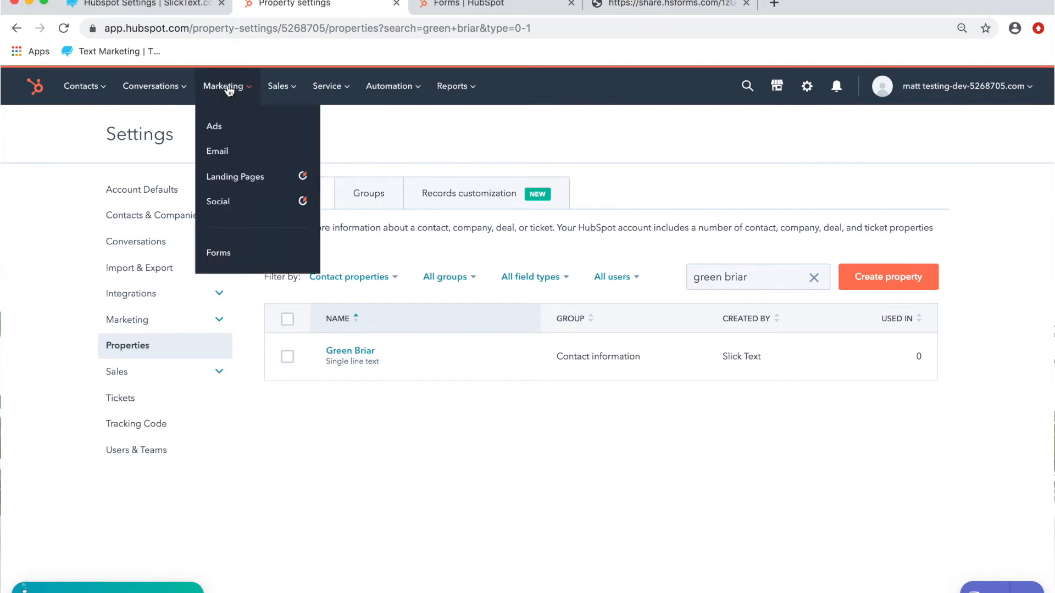
click(218, 254)
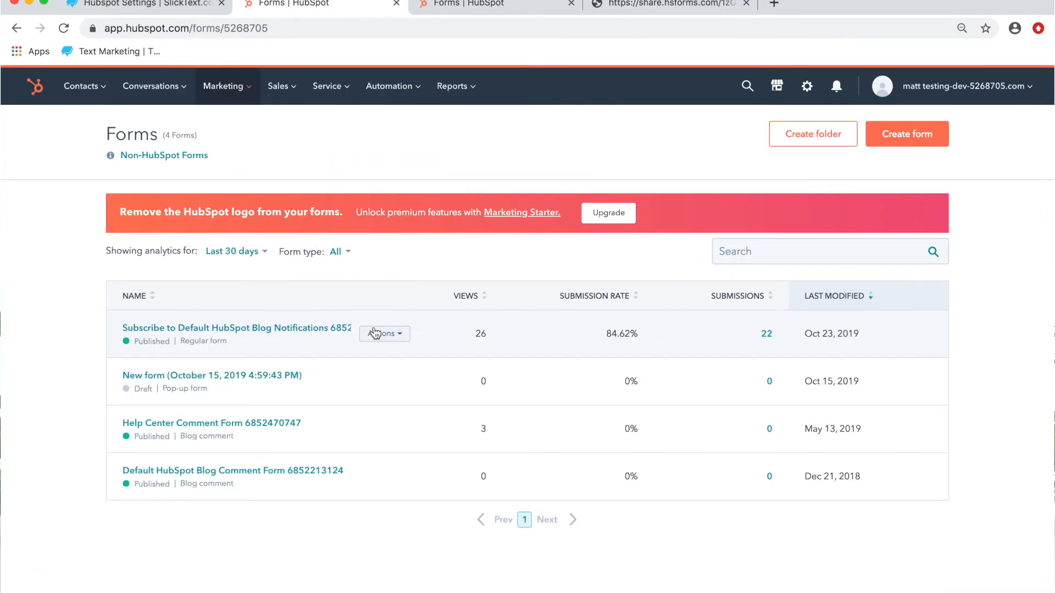
click(336, 328)
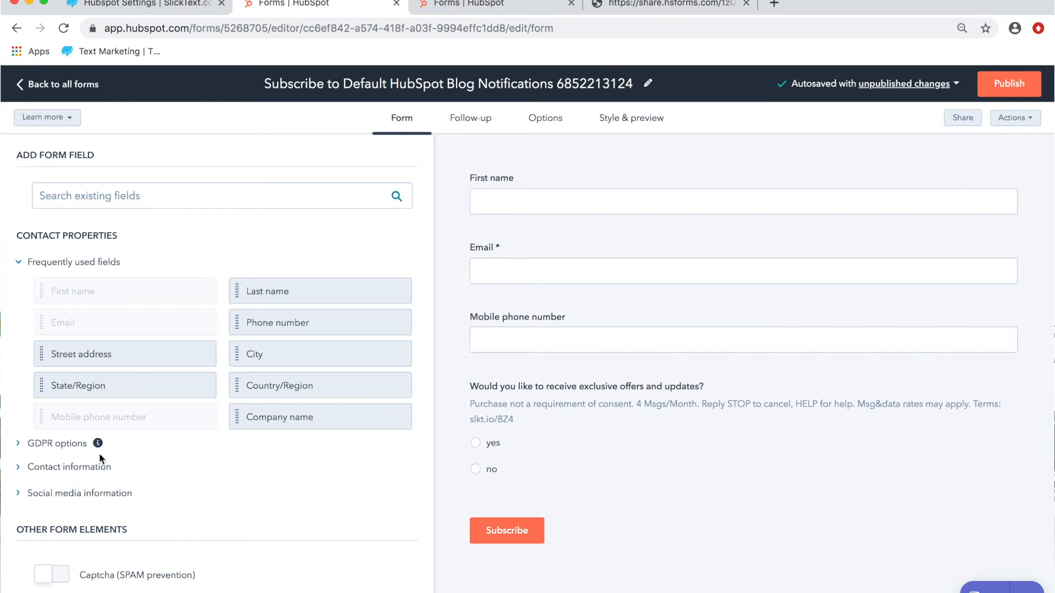
Step: Add the Green Briar contact property to the form, directly below the exclusive offers and updates question
click(21, 470)
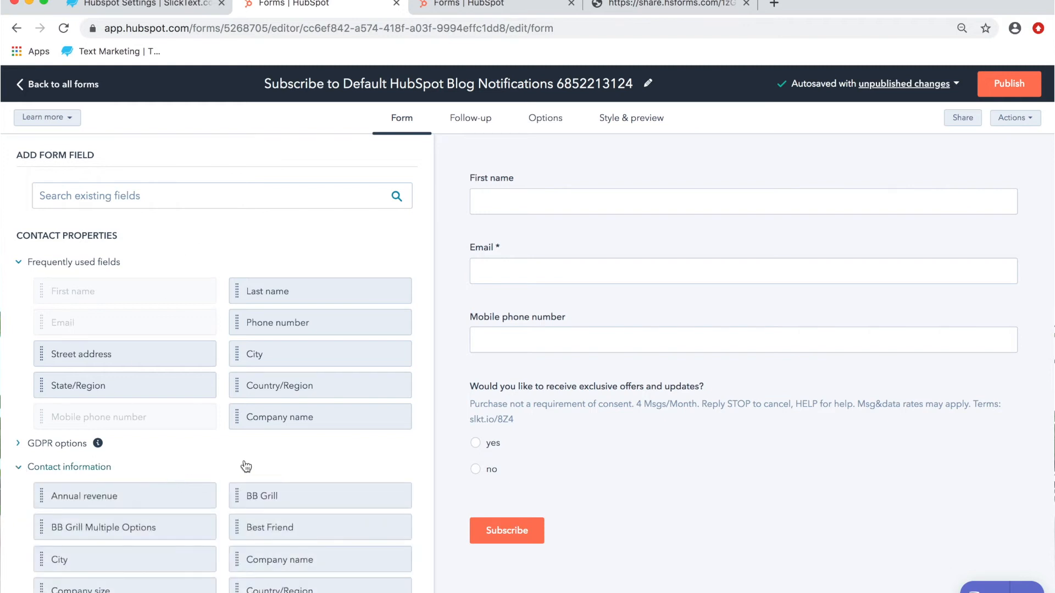
scroll(245, 464, down, 3)
scroll(243, 459, down, 12)
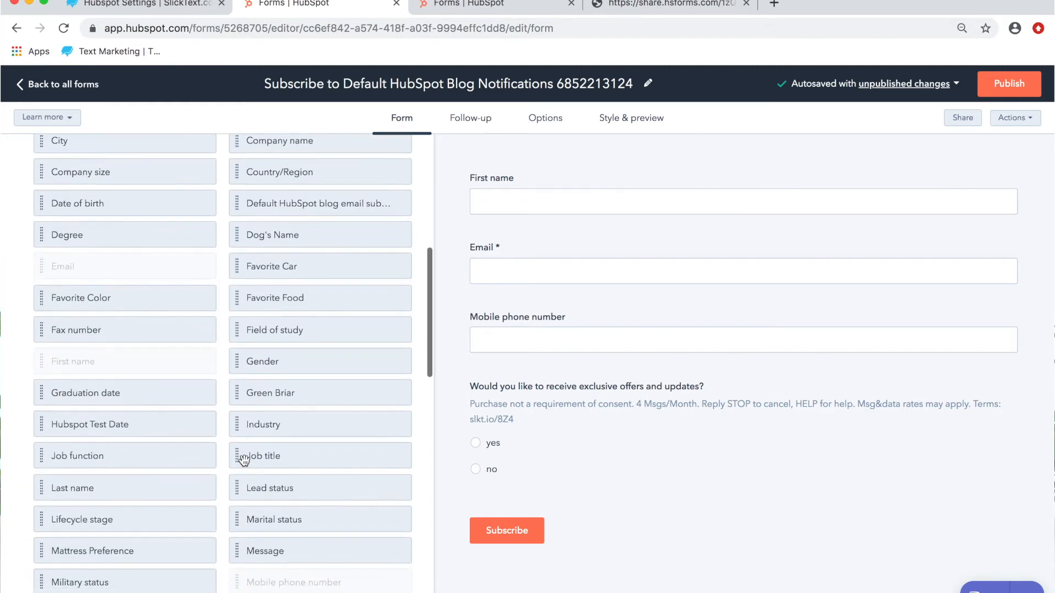
scroll(88, 334, down, 5)
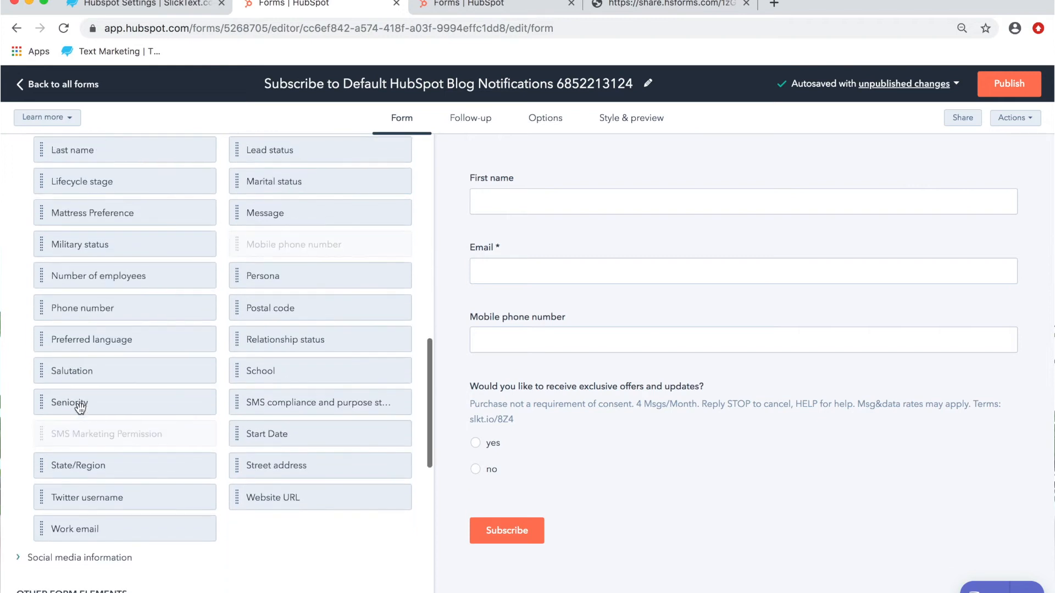
scroll(78, 401, up, 10)
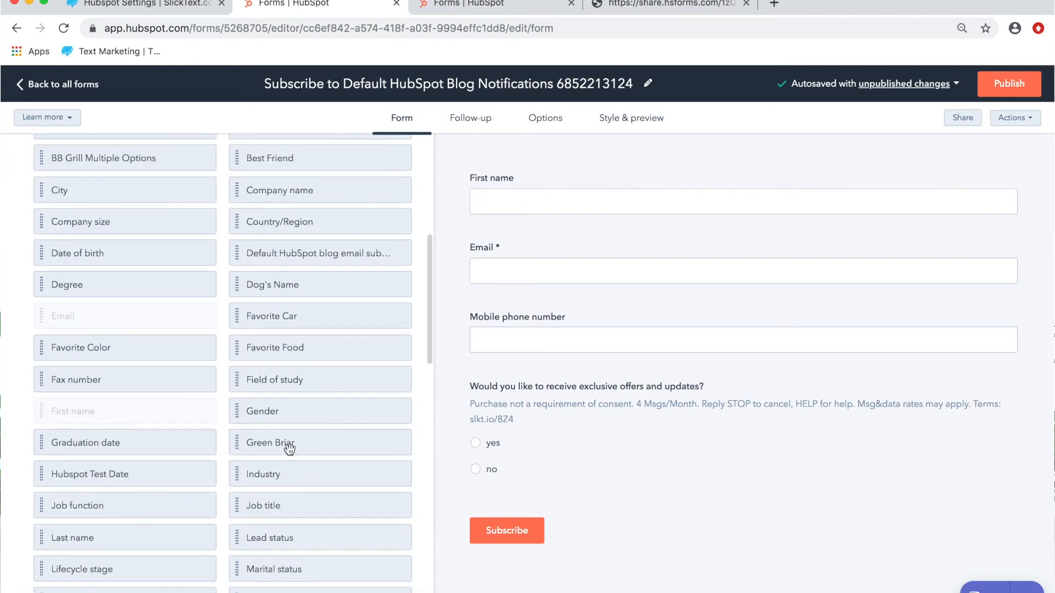
drag(286, 443, 630, 481)
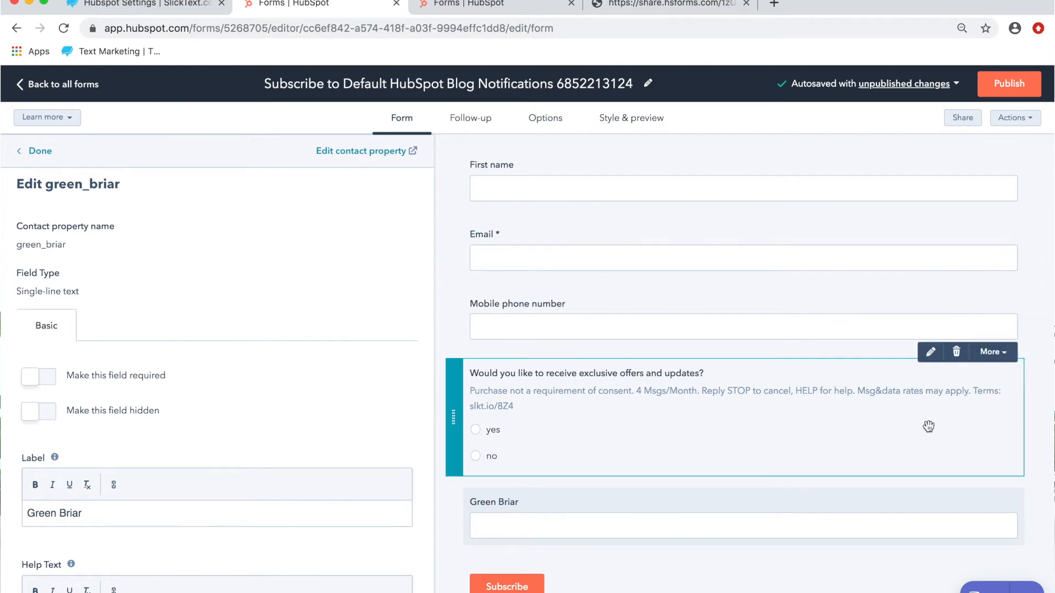
Step: Make the Green Briar field hidden with the default value Chocolate Ice Cream, and publish the form
click(44, 420)
scroll(195, 362, down, 5)
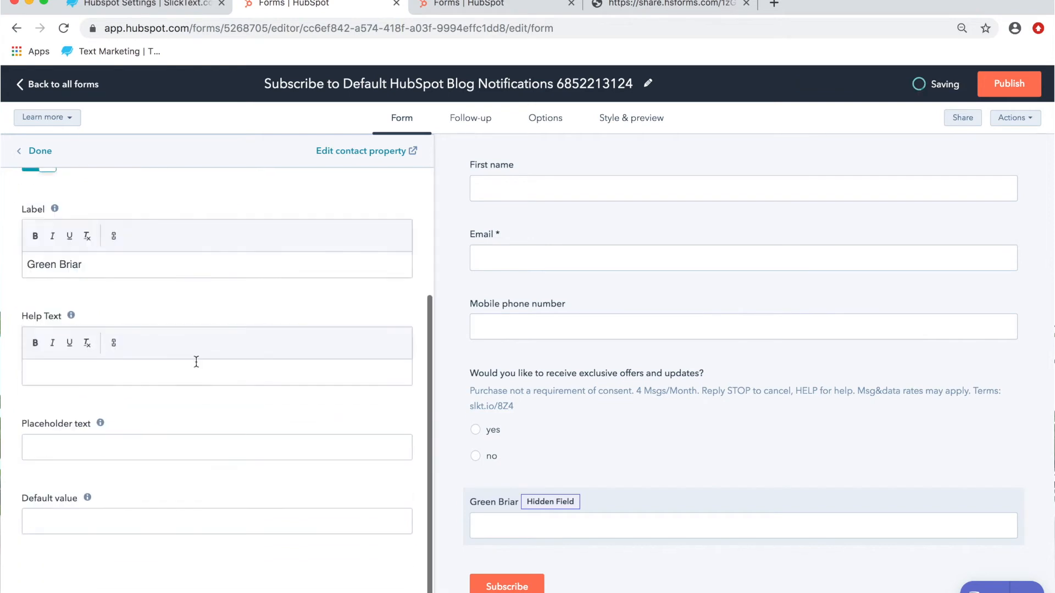
click(68, 495)
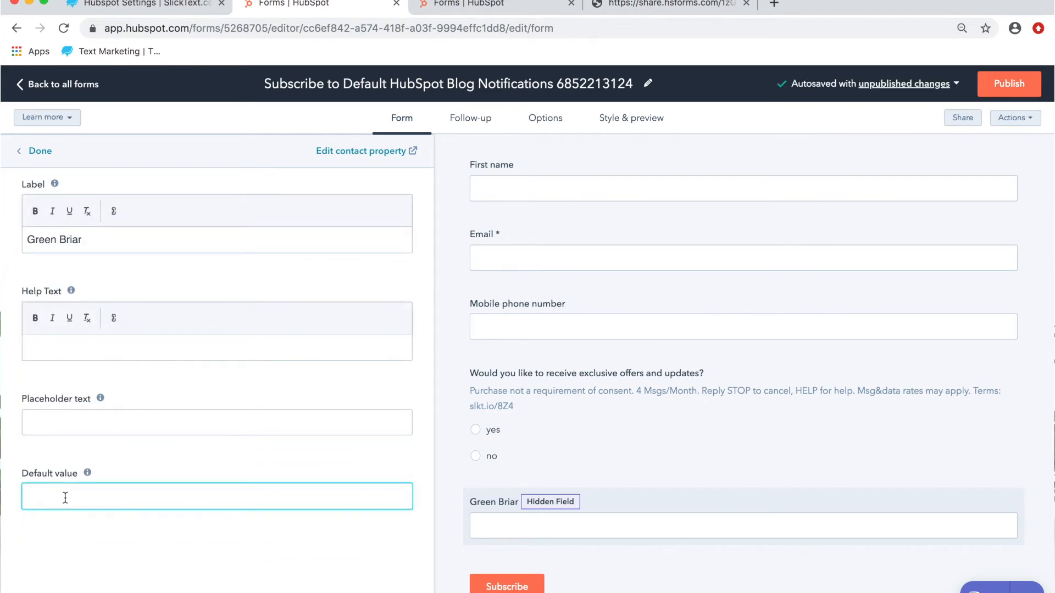
text(Chocolate Ice Cream)
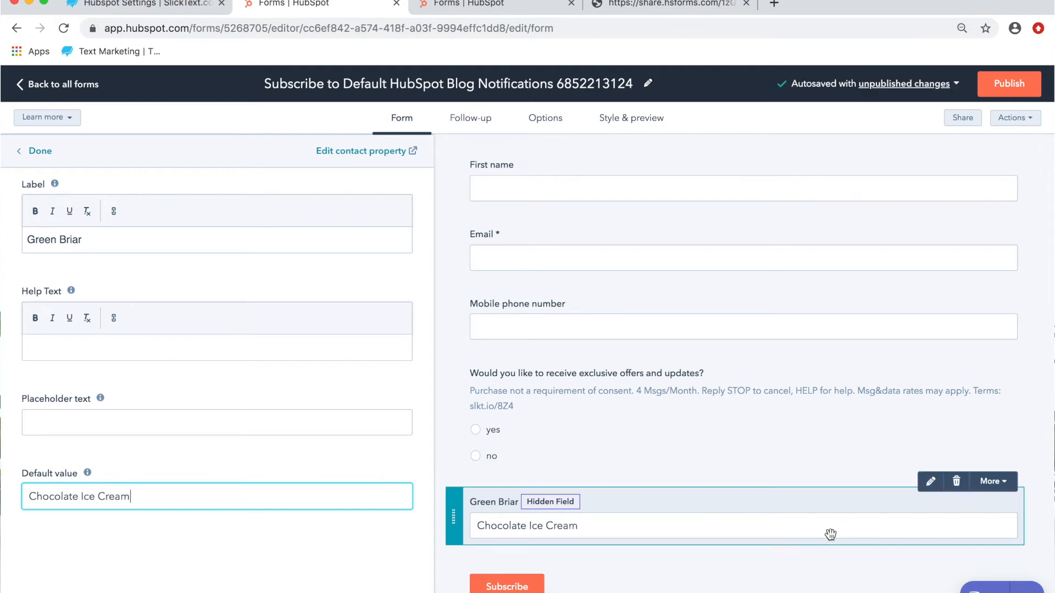
click(1016, 93)
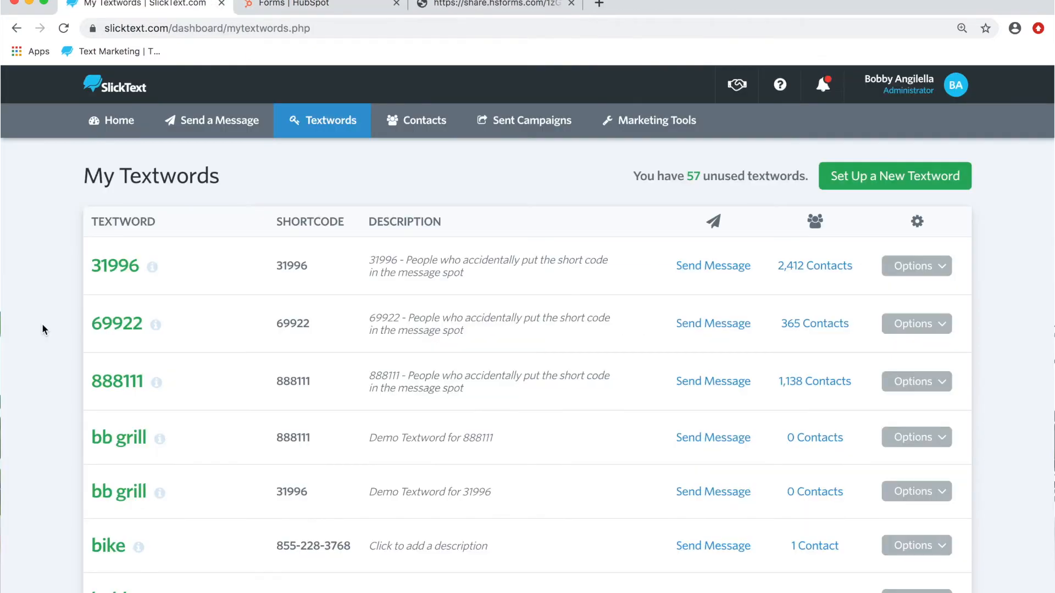
Step: In SlickText, open the HubSpot integration settings of the bb grill textword on shortcode 888111
scroll(41, 323, down, 5)
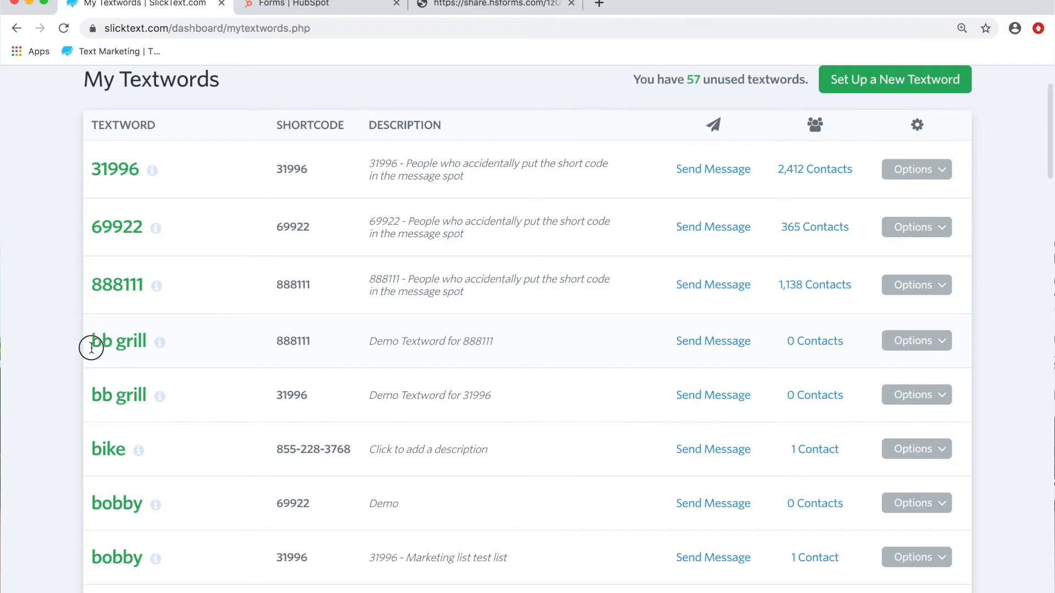
drag(89, 346, 585, 342)
click(917, 341)
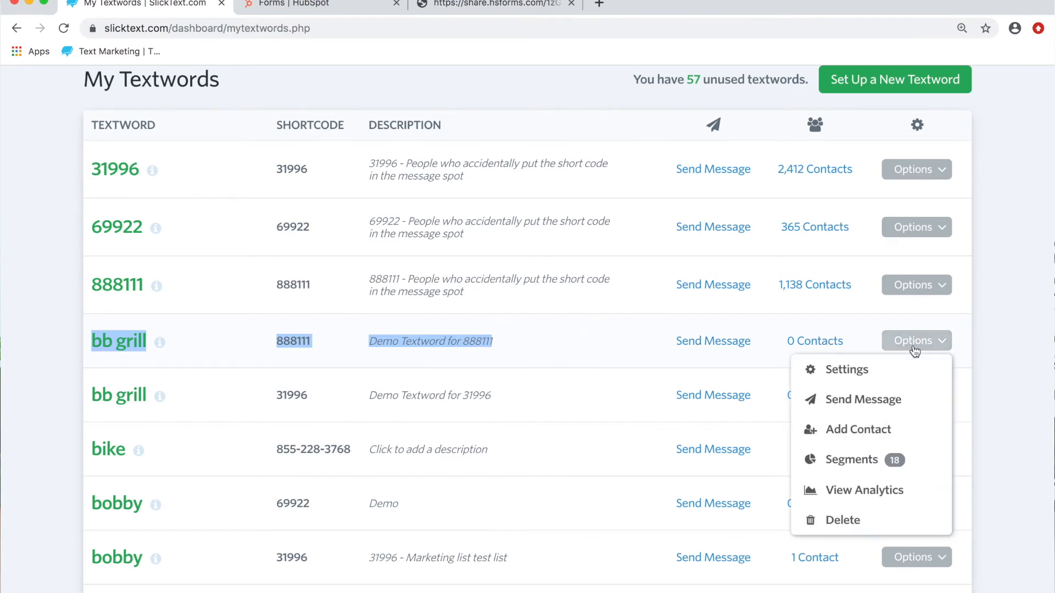
click(866, 371)
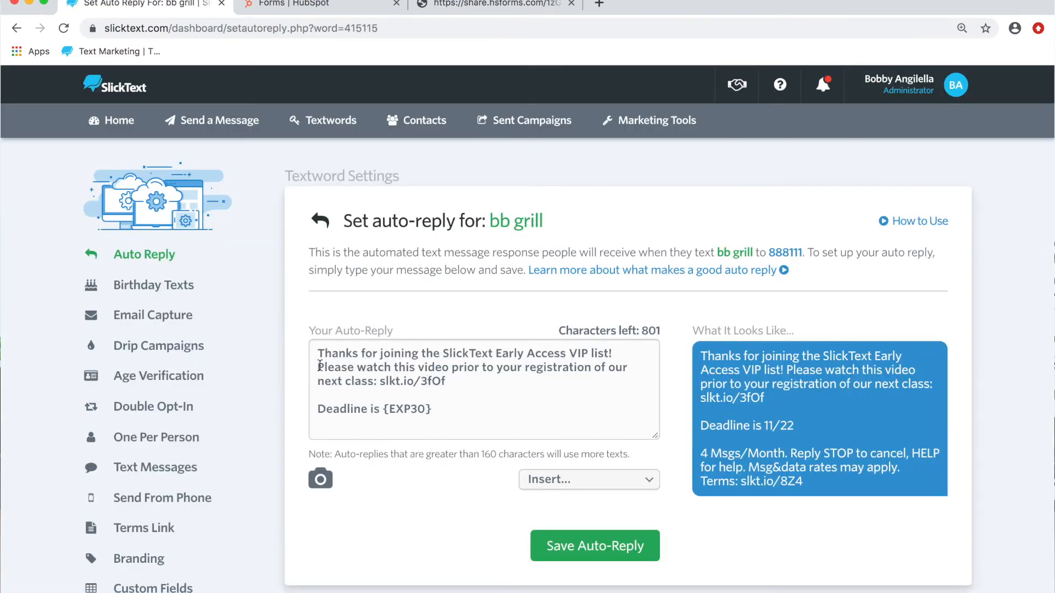
scroll(320, 367, down, 3)
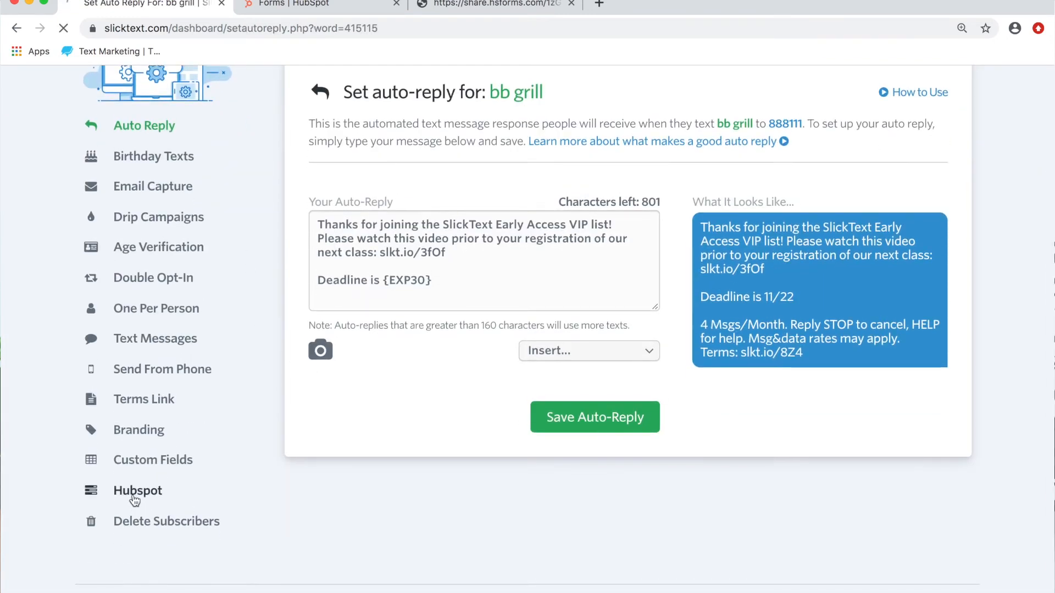
click(135, 497)
Step: Turn on subscribing HubSpot contacts to the bb grill list only if specific conditions are true
scroll(777, 438, down, 6)
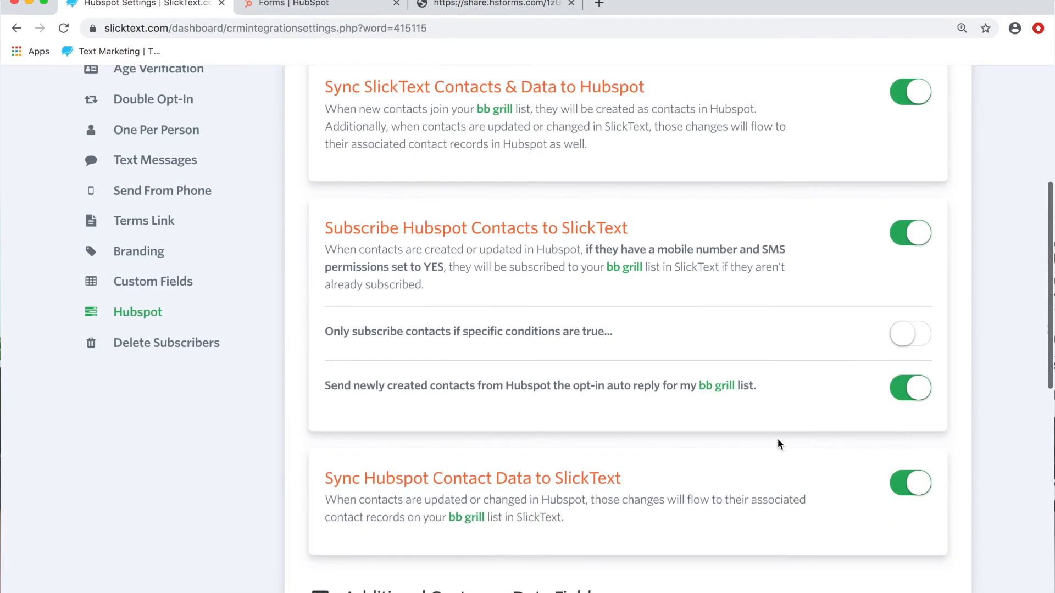
scroll(777, 438, down, 1)
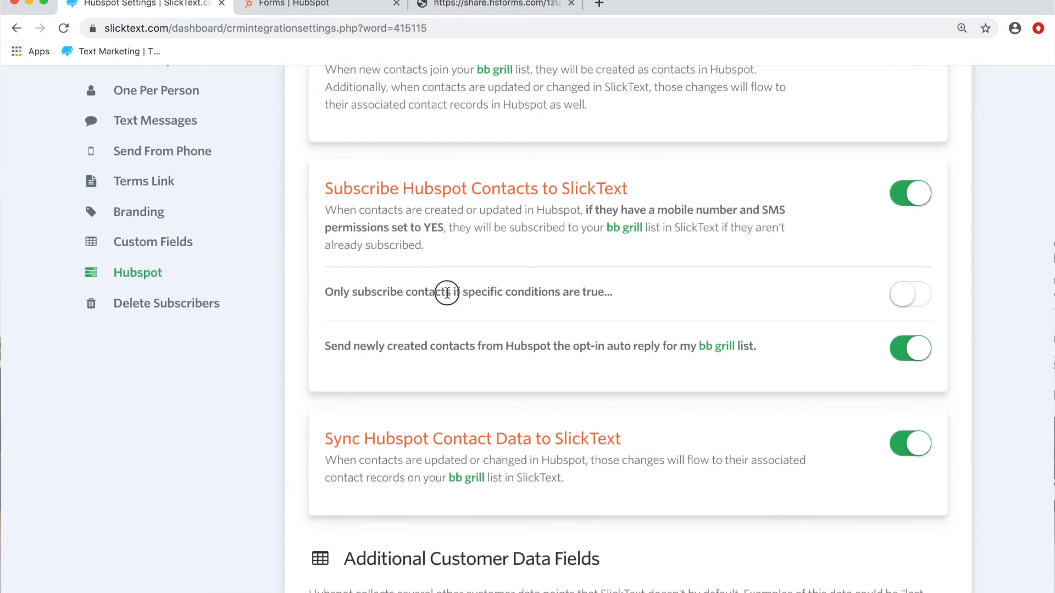
drag(444, 291, 324, 291)
click(906, 294)
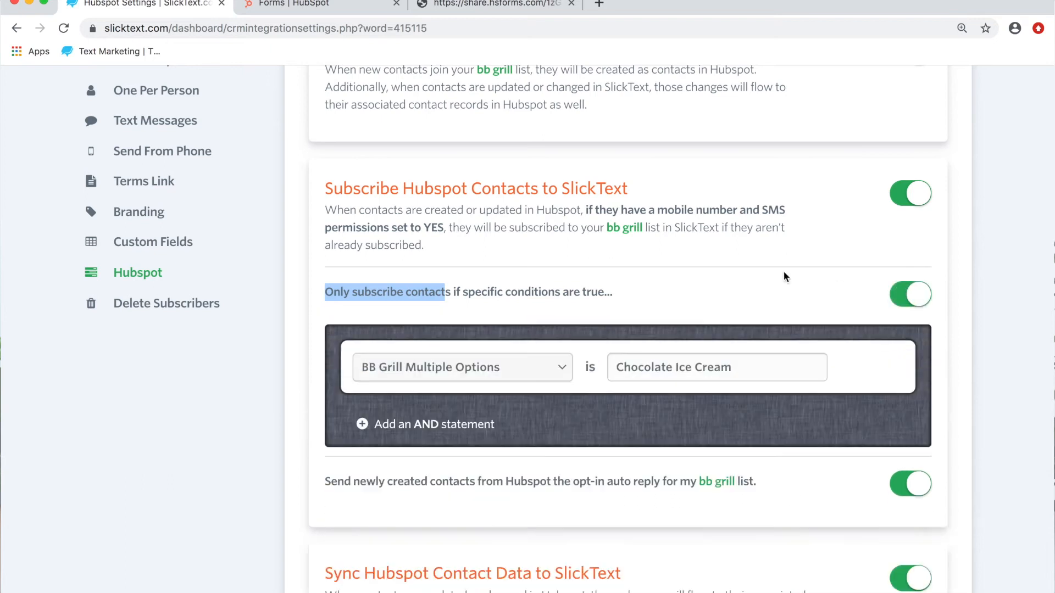
Step: Set the bb grill subscription condition's property to Green Briar, keeping Chocolate Ice Cream as the matching value
scroll(776, 263, down, 3)
click(552, 251)
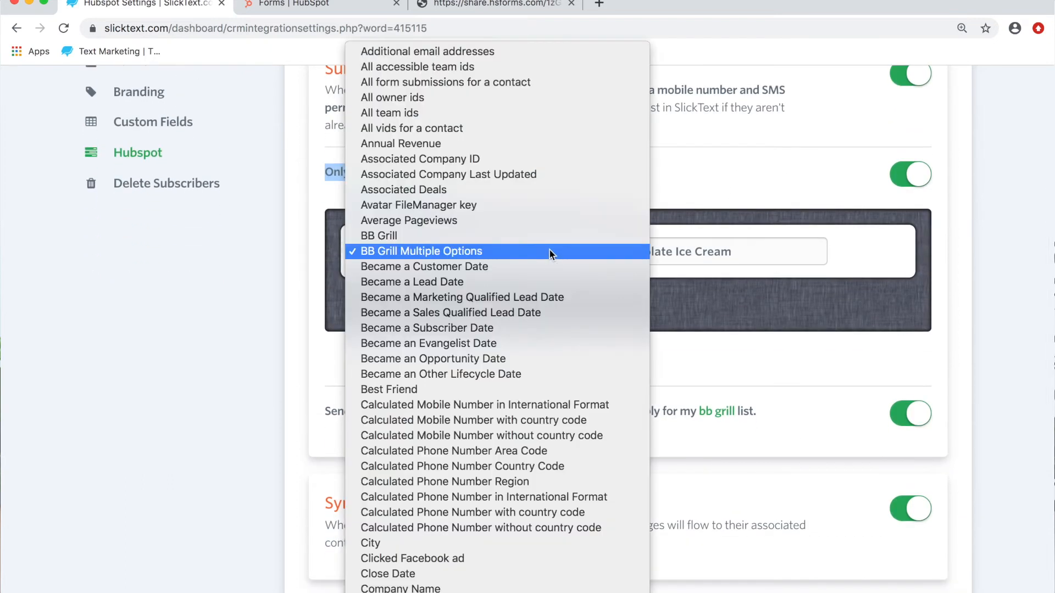
scroll(447, 380, down, 5)
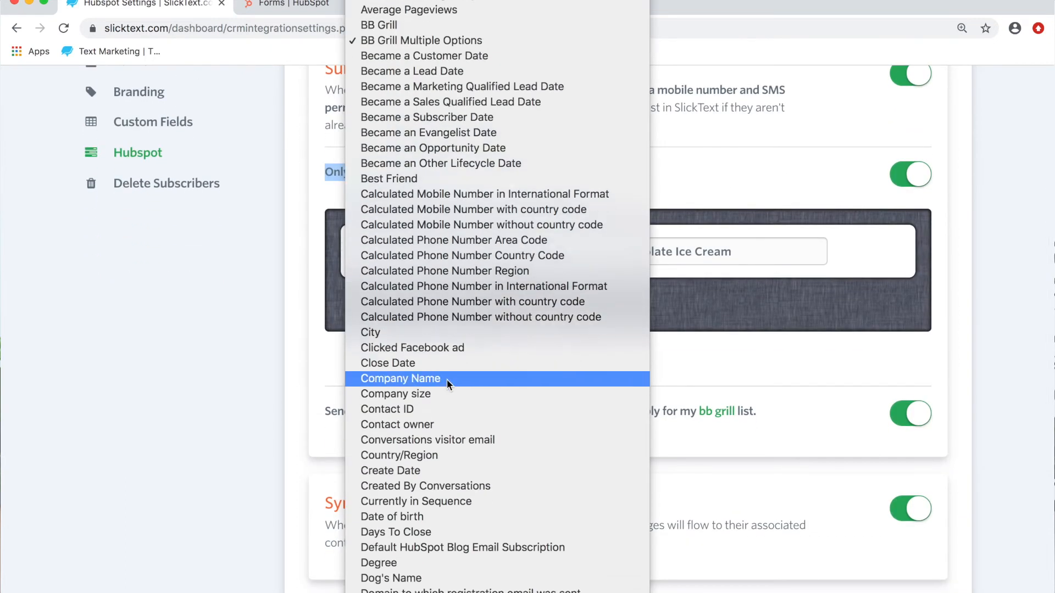
scroll(447, 380, up, 5)
scroll(447, 382, down, 15)
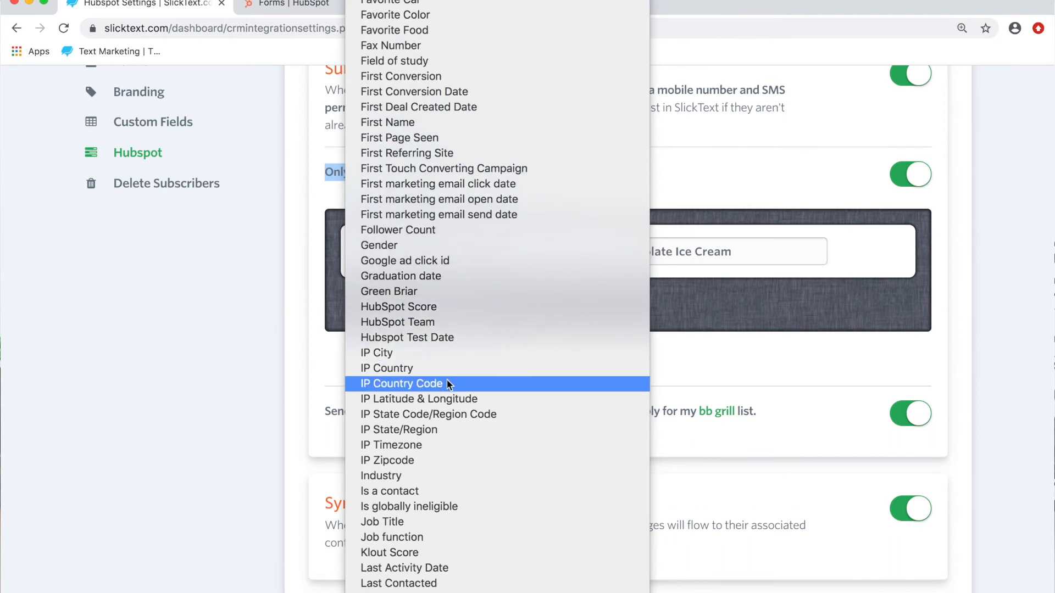
click(409, 292)
click(679, 258)
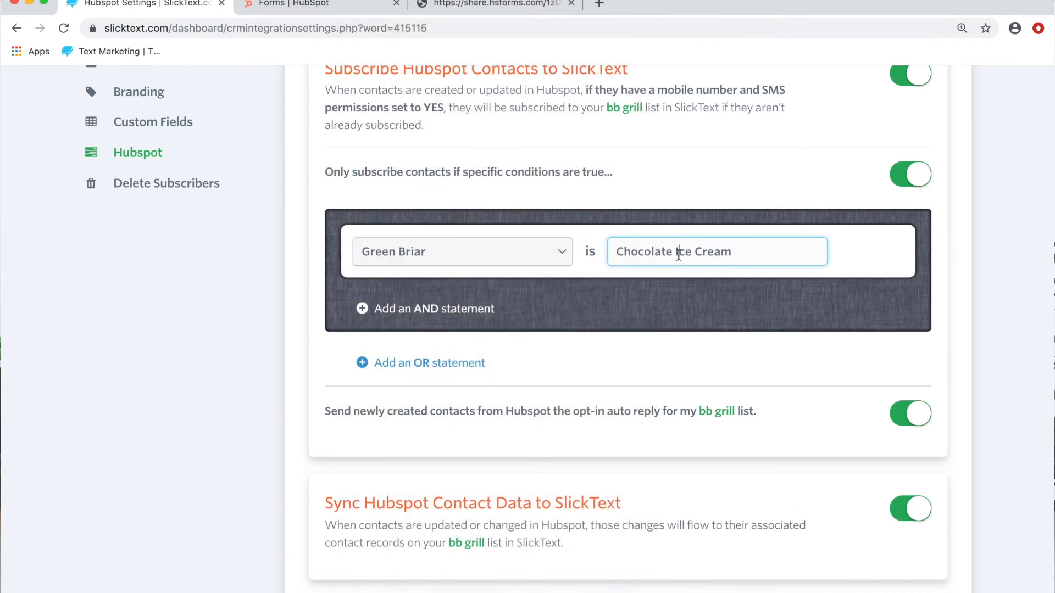
triple_click(678, 254)
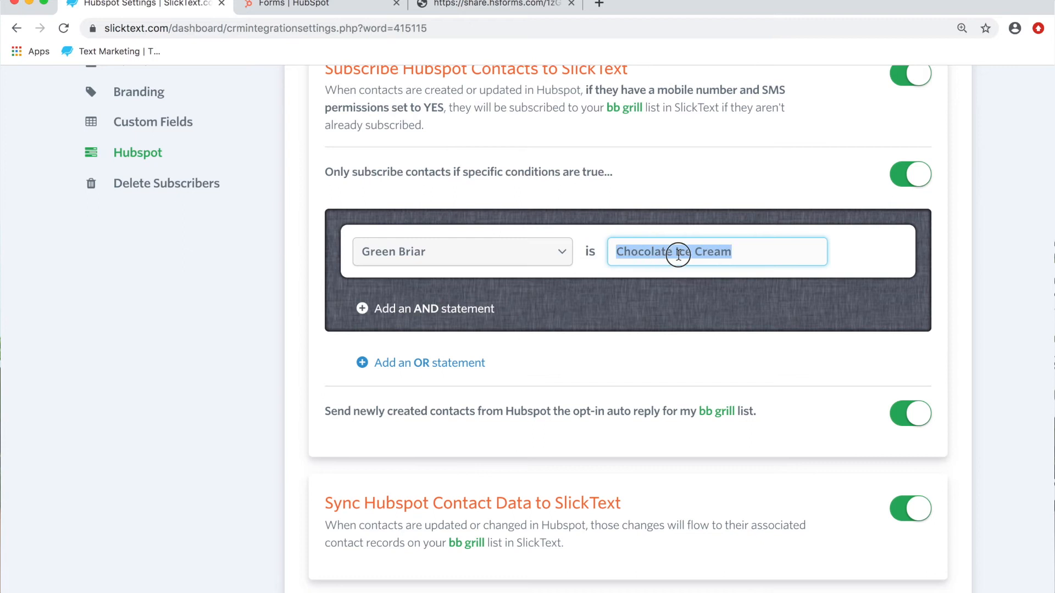
click(736, 202)
Step: Review the subscription rule for the bb grill list and save its HubSpot settings
scroll(736, 199, up, 3)
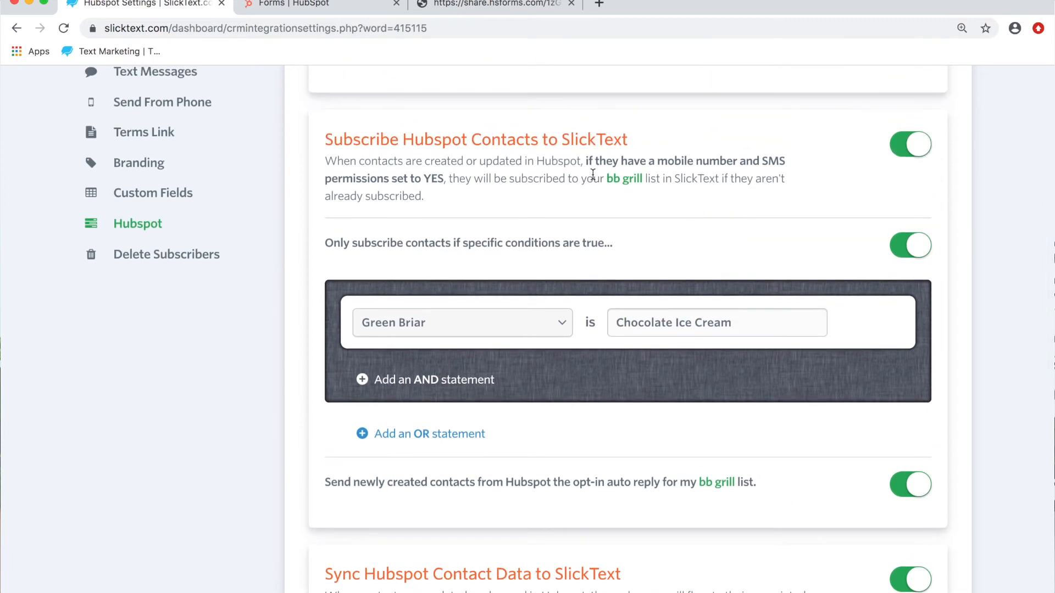
drag(593, 174, 647, 176)
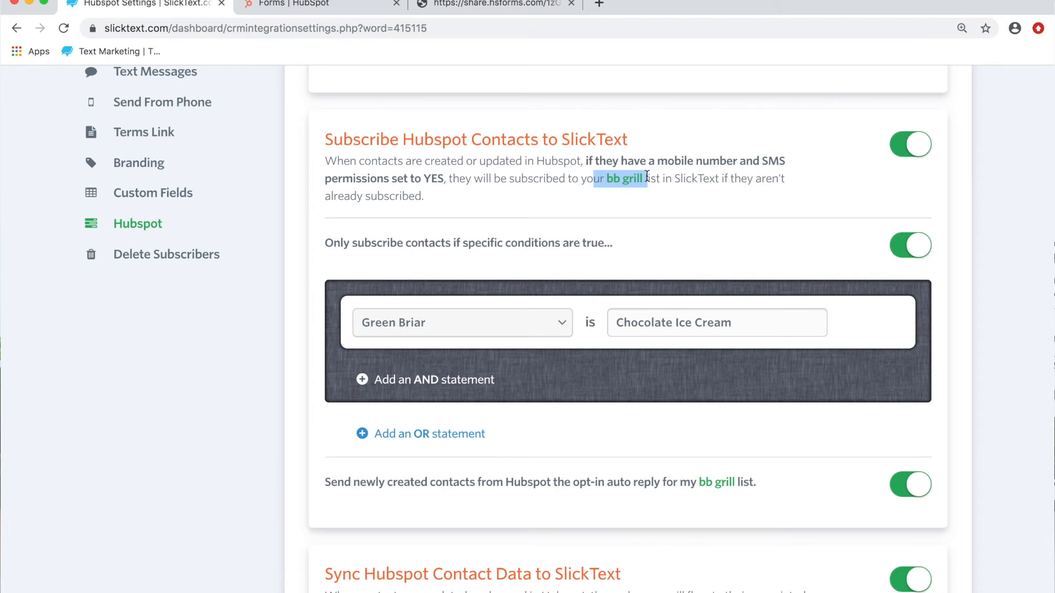
scroll(750, 291, down, 15)
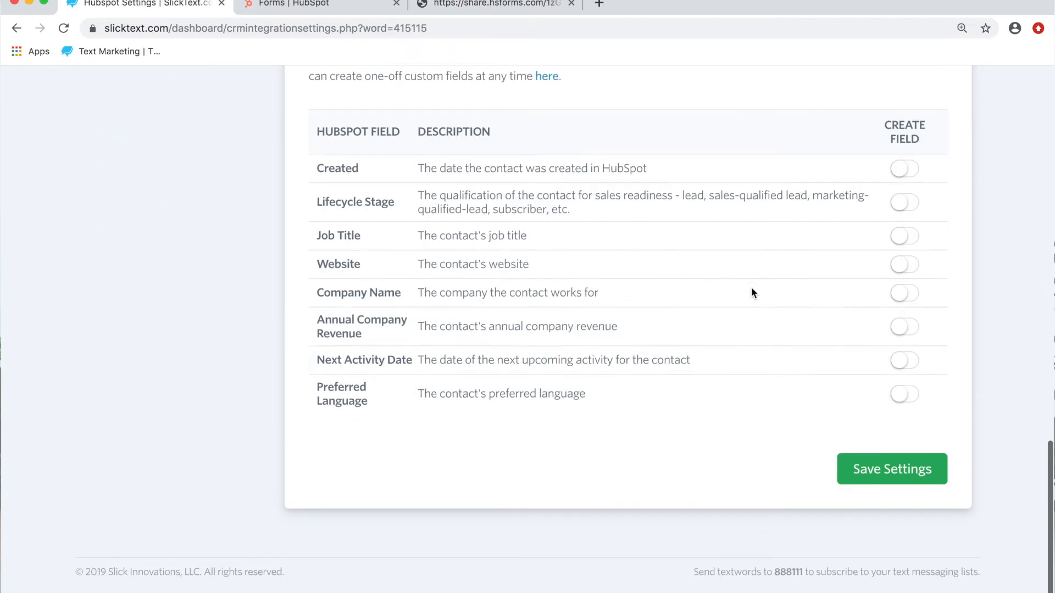
click(868, 497)
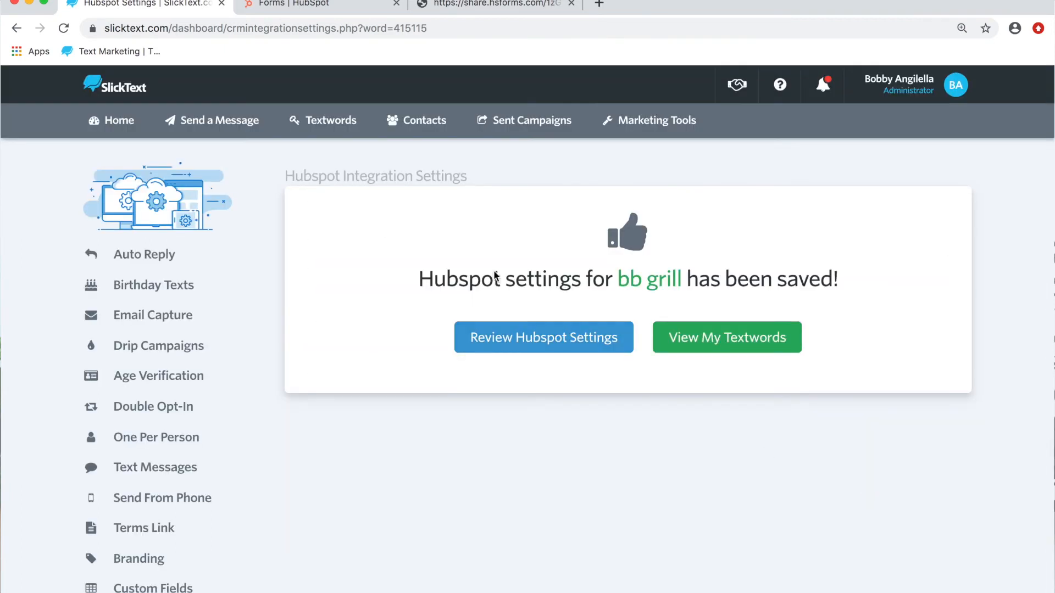
Step: Open the HubSpot integration settings of the boutique textword on shortcode 888111
click(342, 132)
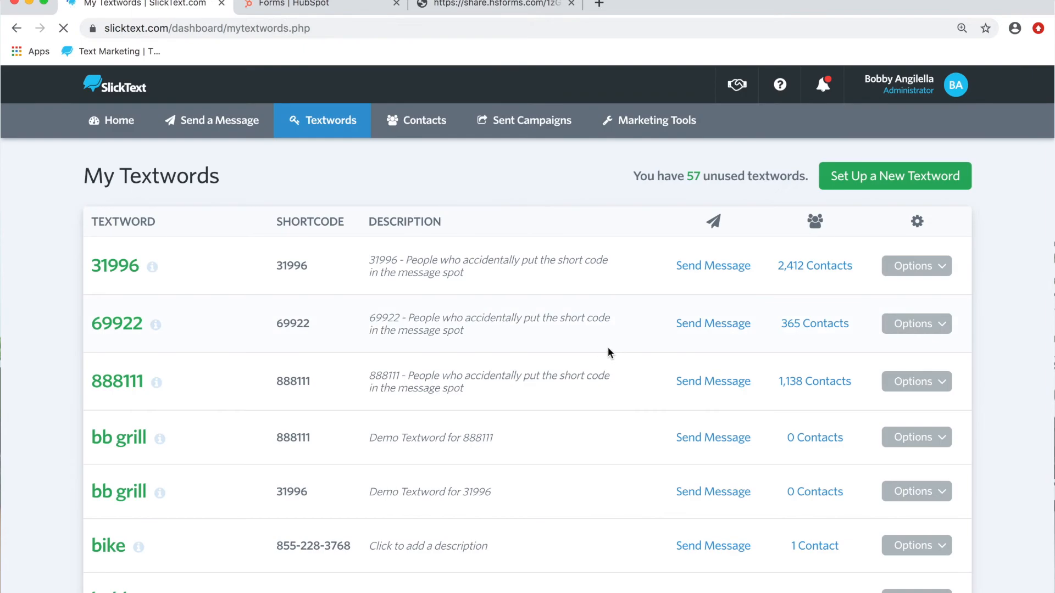
scroll(607, 353, down, 5)
scroll(674, 333, down, 3)
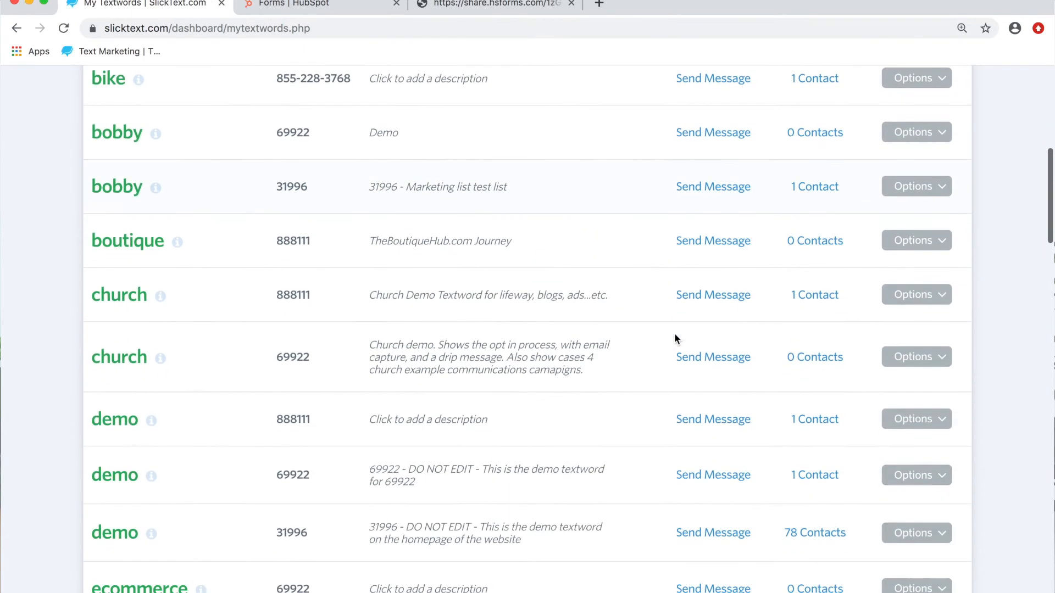
click(934, 231)
click(849, 252)
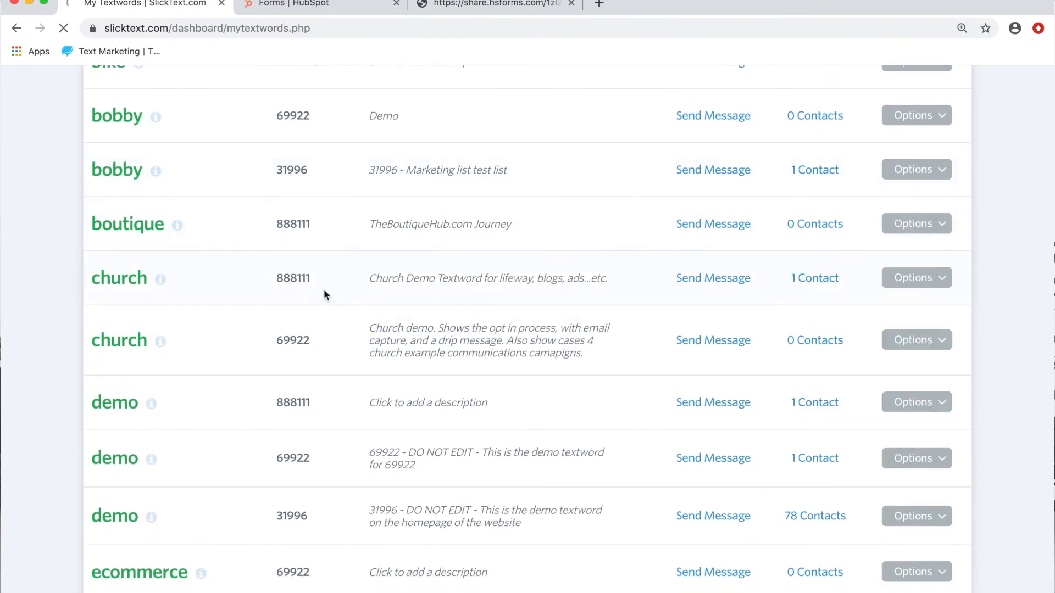
scroll(149, 404, down, 3)
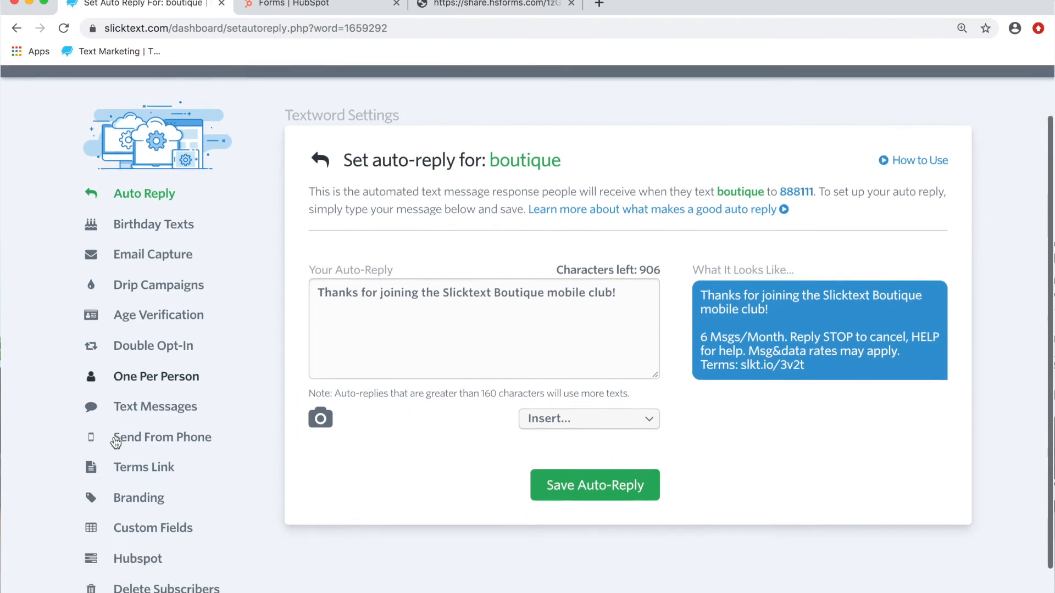
click(154, 511)
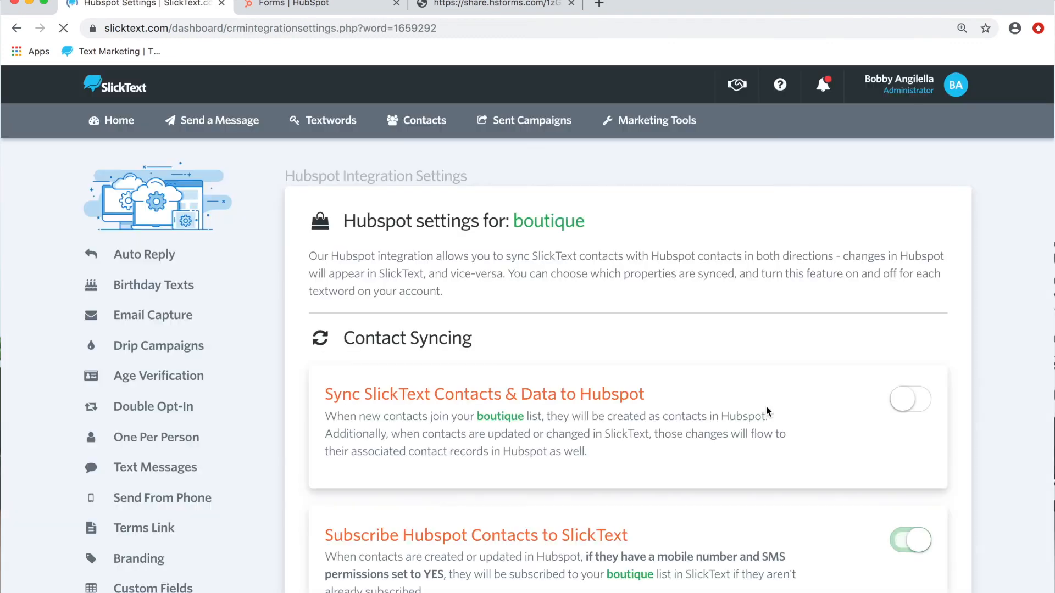
Step: Restrict HubSpot subscriptions to the boutique list to contacts whose Green Briar is Vanilla Ice Cream, and save the settings
scroll(765, 404, down, 5)
click(894, 303)
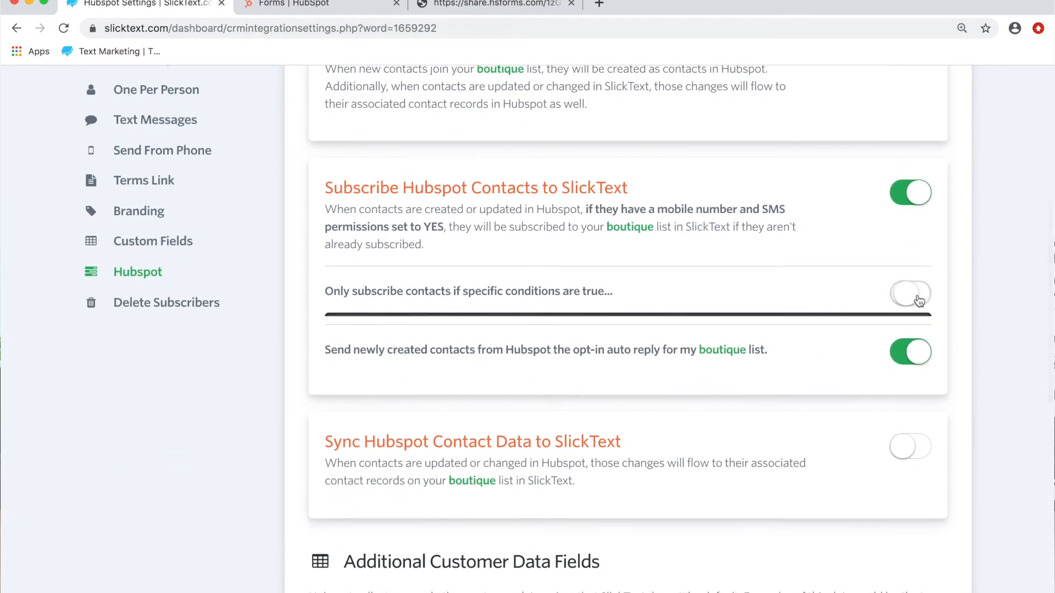
scroll(682, 324, down, 2)
click(529, 275)
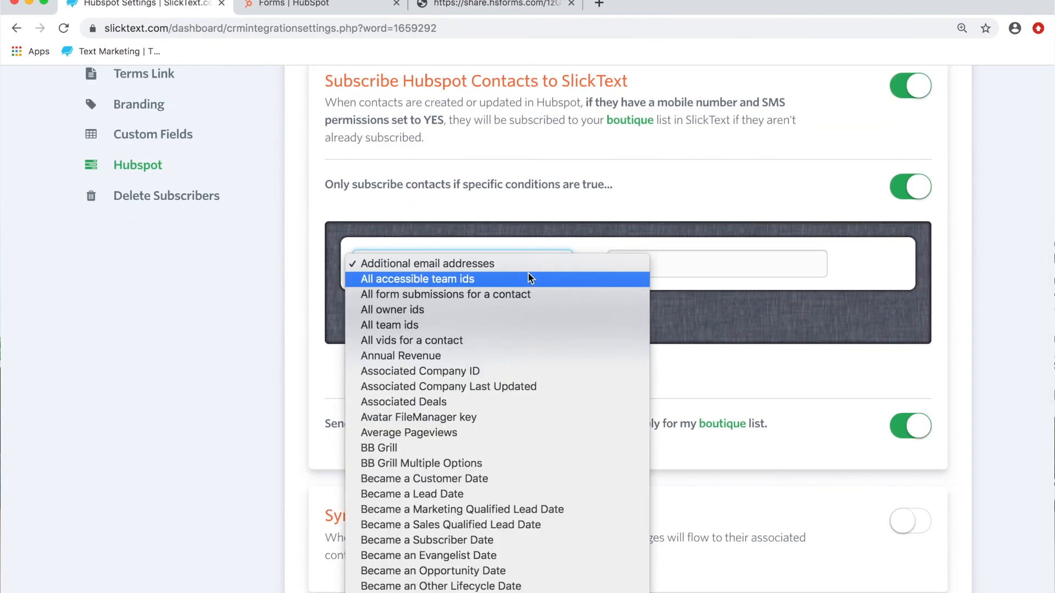
scroll(482, 356, down, 15)
scroll(482, 356, down, 3)
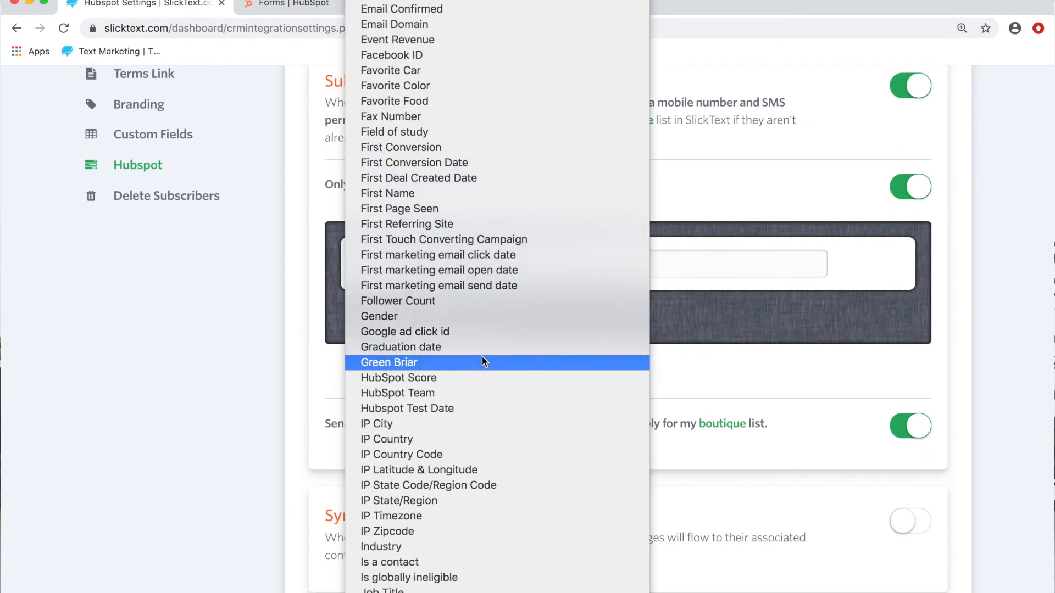
click(410, 343)
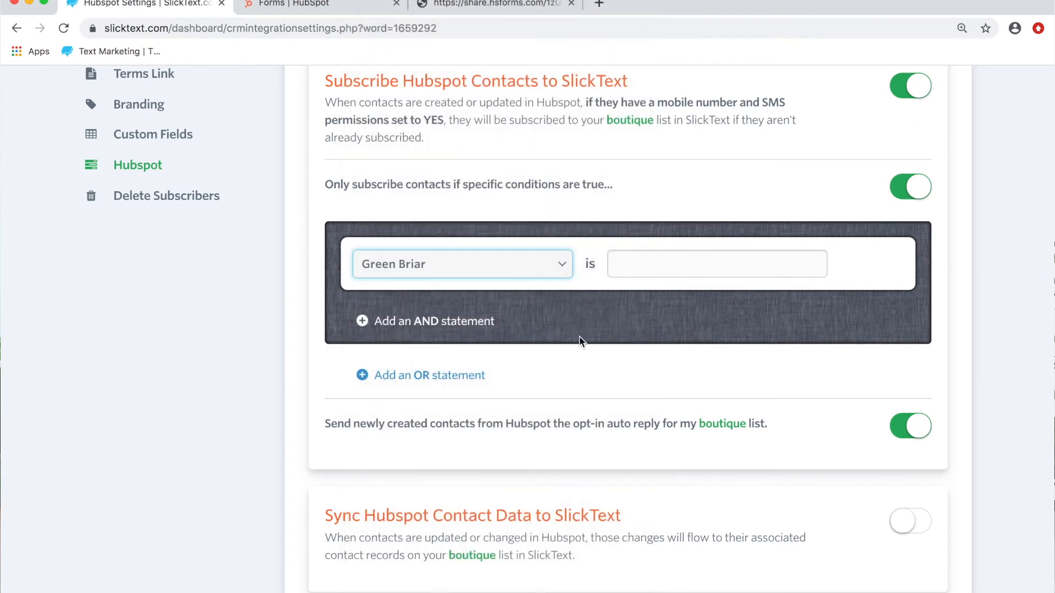
click(672, 273)
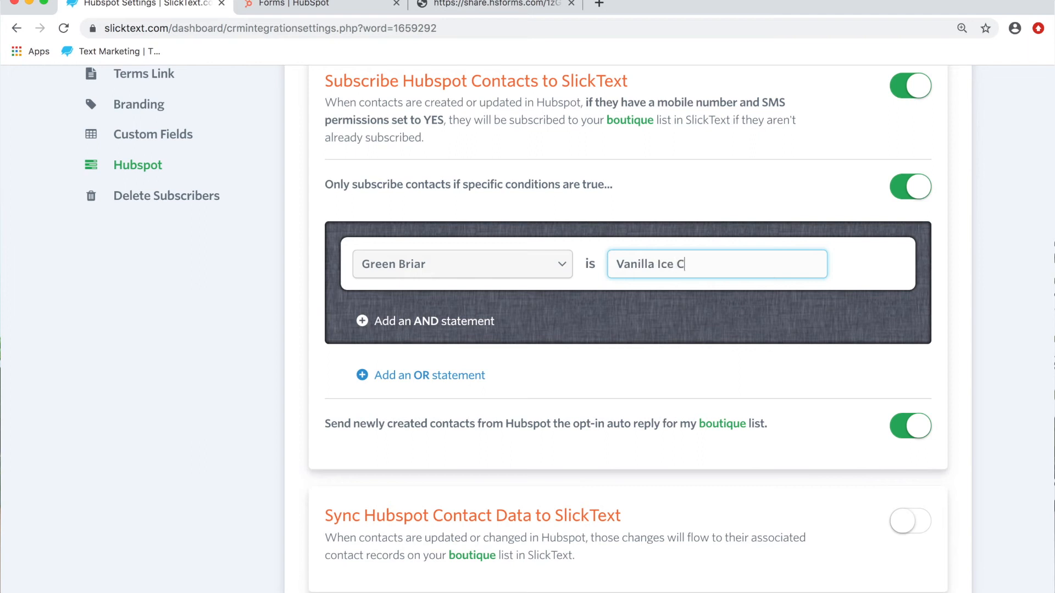
scroll(744, 330, down, 13)
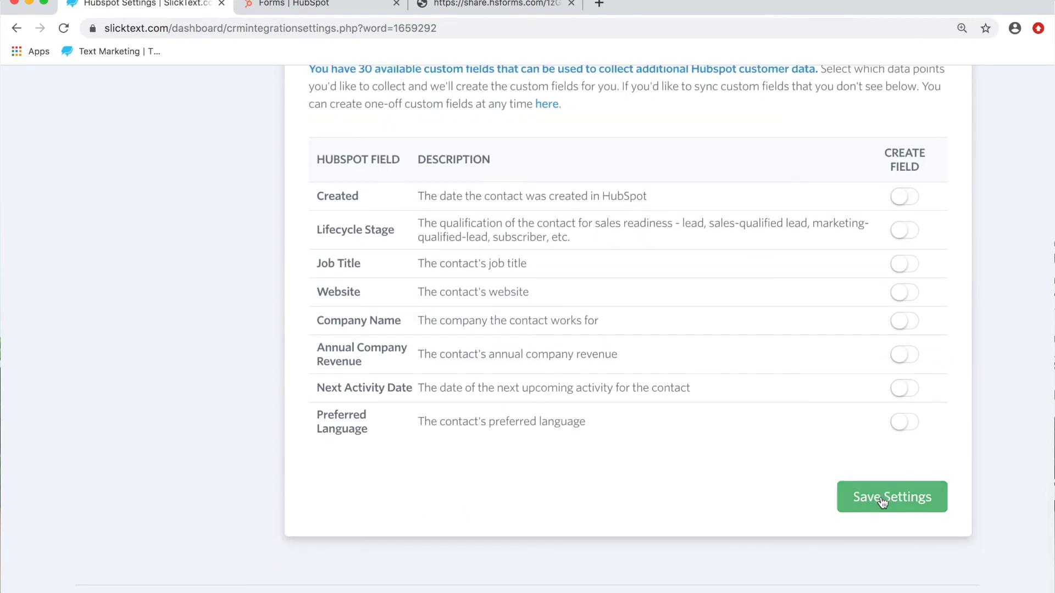
click(882, 503)
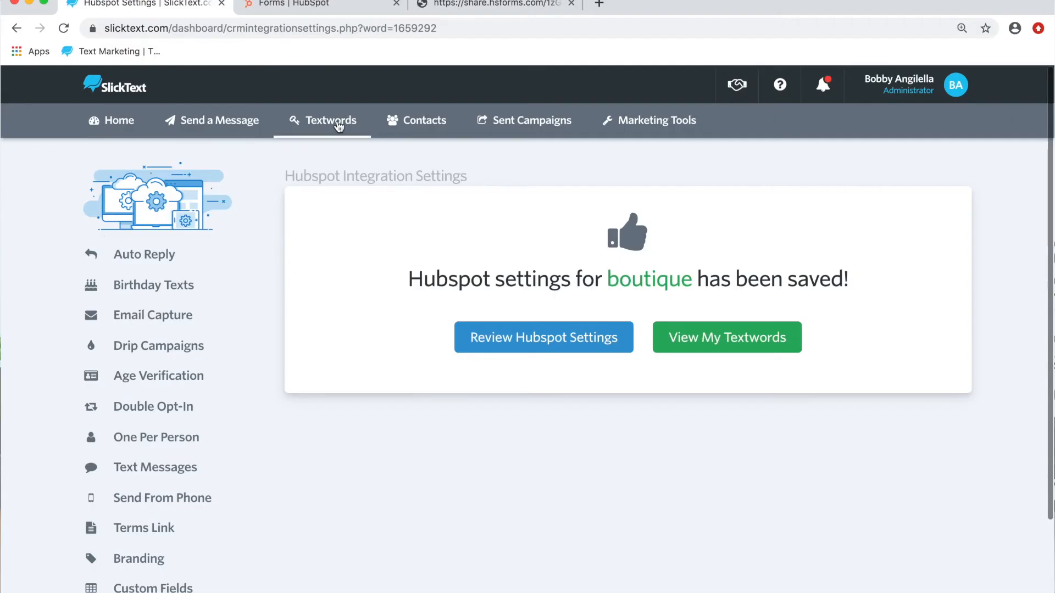
Step: Open the HubSpot integration settings of the hubspot textword on shortcode 888111
click(339, 124)
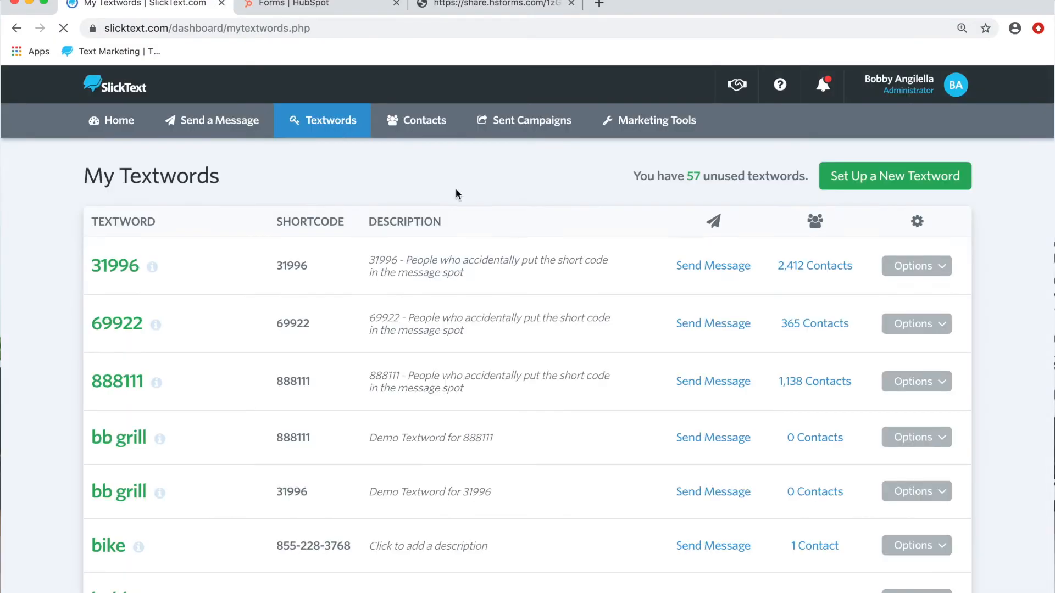
scroll(519, 242, down, 15)
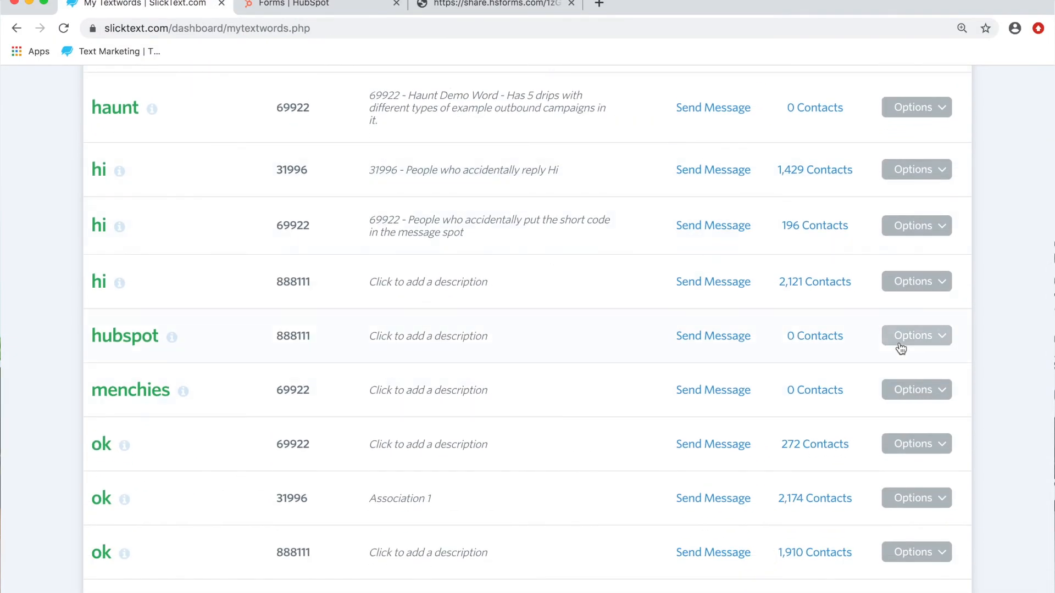
click(906, 337)
click(854, 363)
click(83, 487)
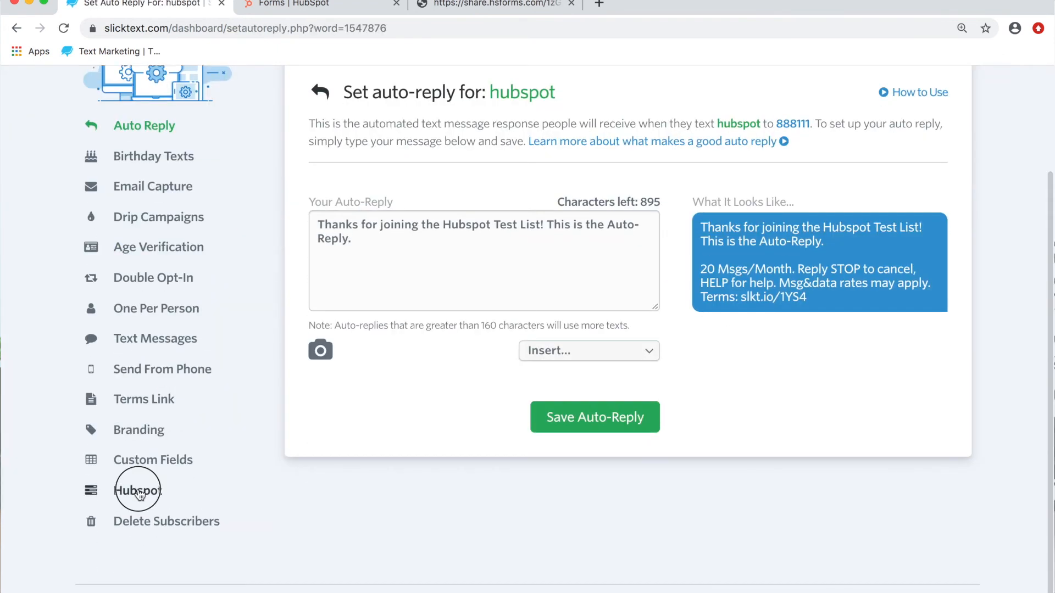
Step: Turn on conditional subscription for the hubspot list with the condition Green Briar is Strawberry Ice Cream
scroll(626, 330, down, 5)
click(906, 358)
scroll(525, 376, down, 2)
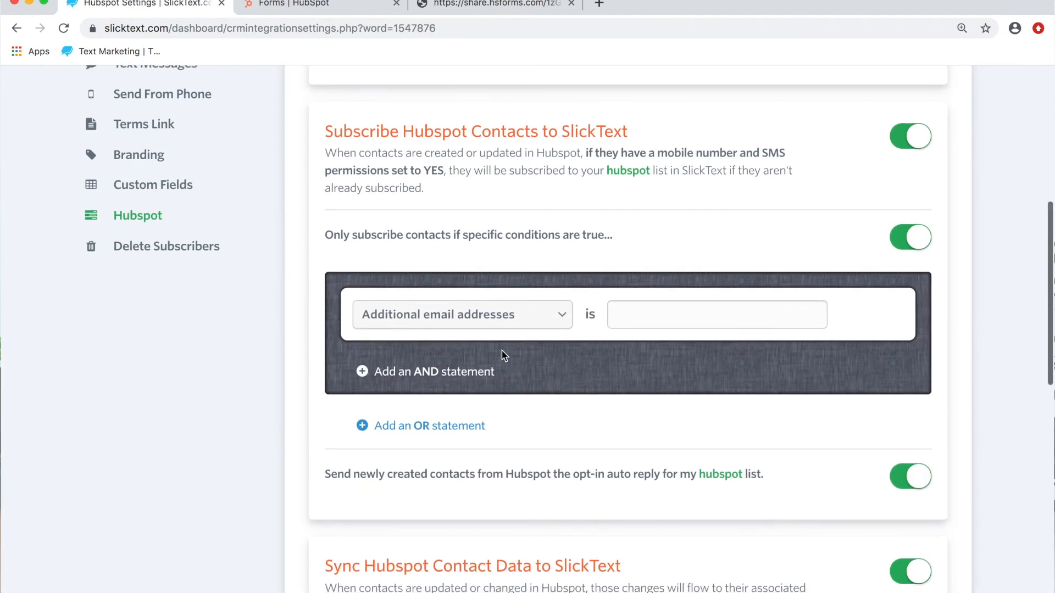
click(509, 313)
text(gre)
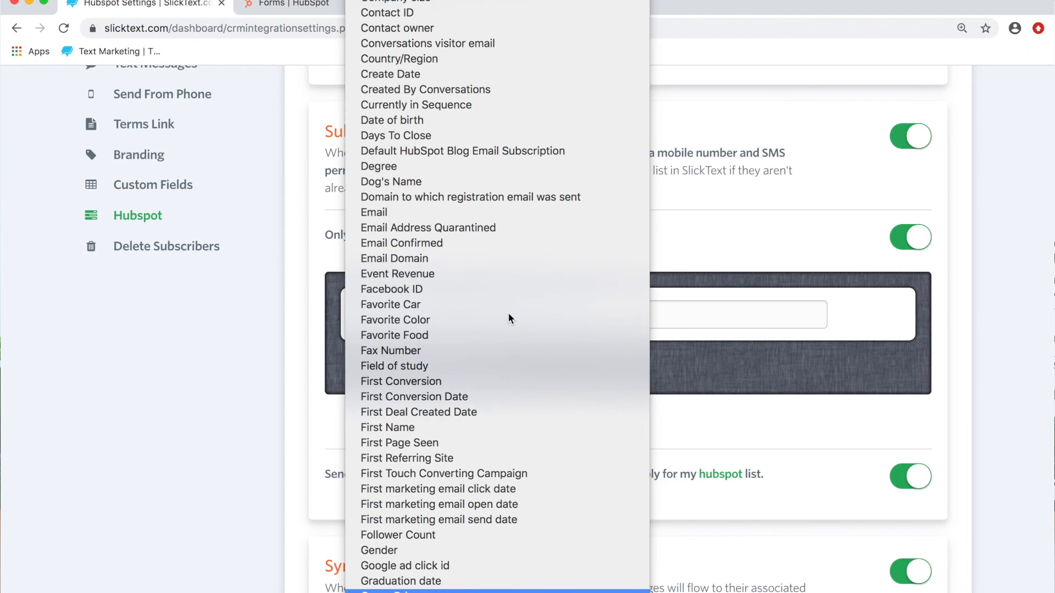
key(Return)
click(688, 316)
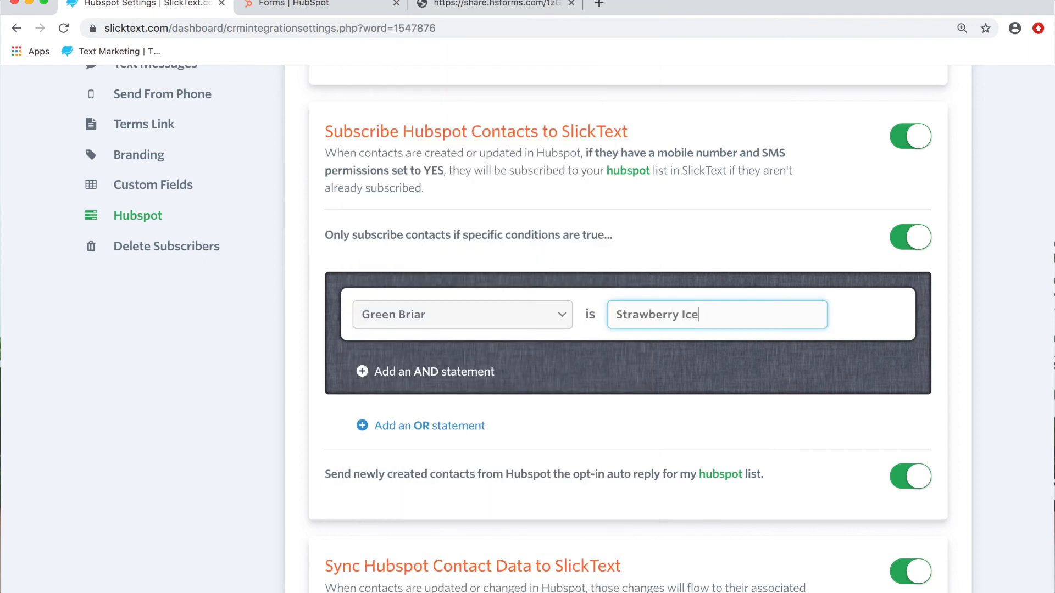
drag(754, 362, 753, 478)
click(753, 479)
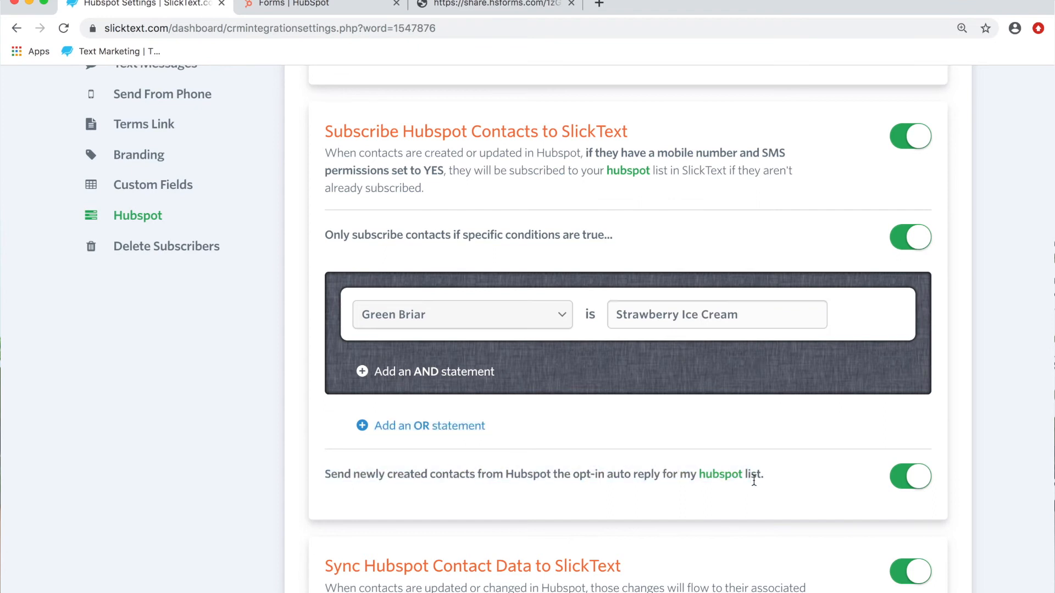
Step: Save the HubSpot integration settings of the hubspot textword
scroll(753, 479, down, 15)
click(899, 492)
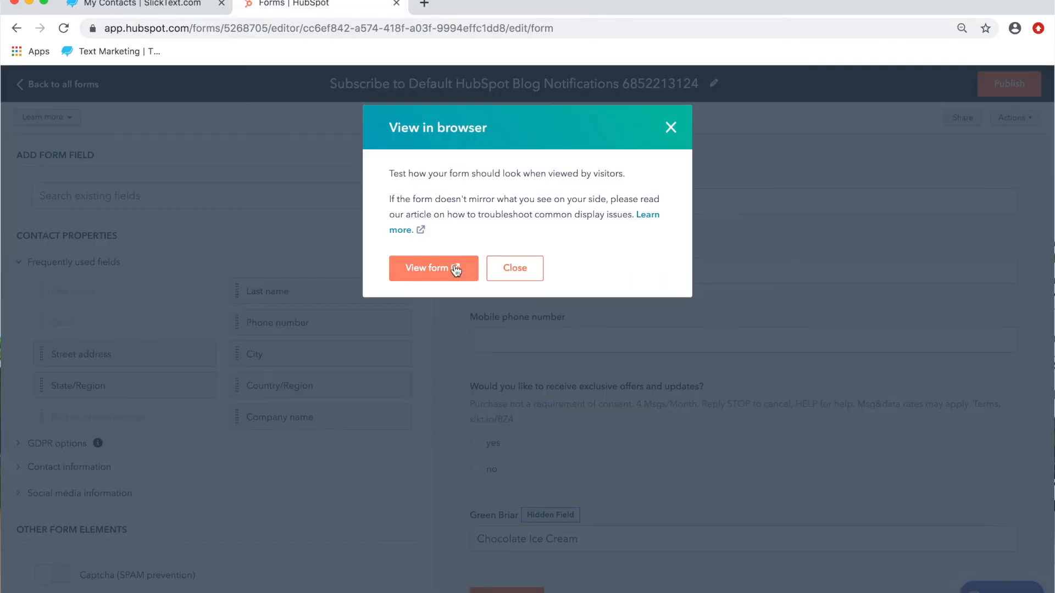
Step: Open the live HubSpot form and submit it with the contact's first name, email and mobile phone number, choosing yes for exclusive offers and updates
click(453, 266)
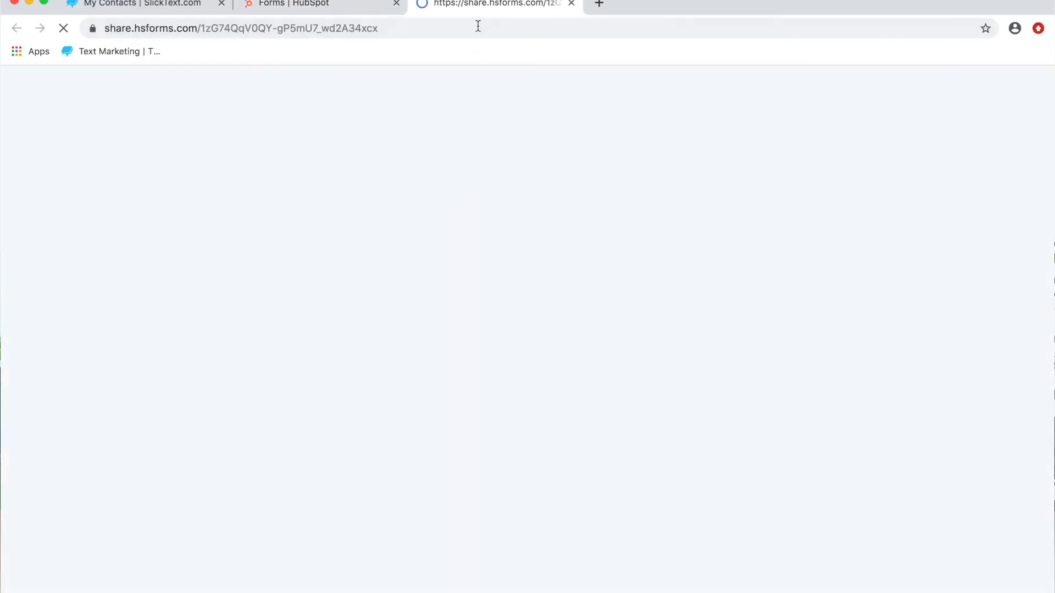
click(380, 141)
text(Bobb)
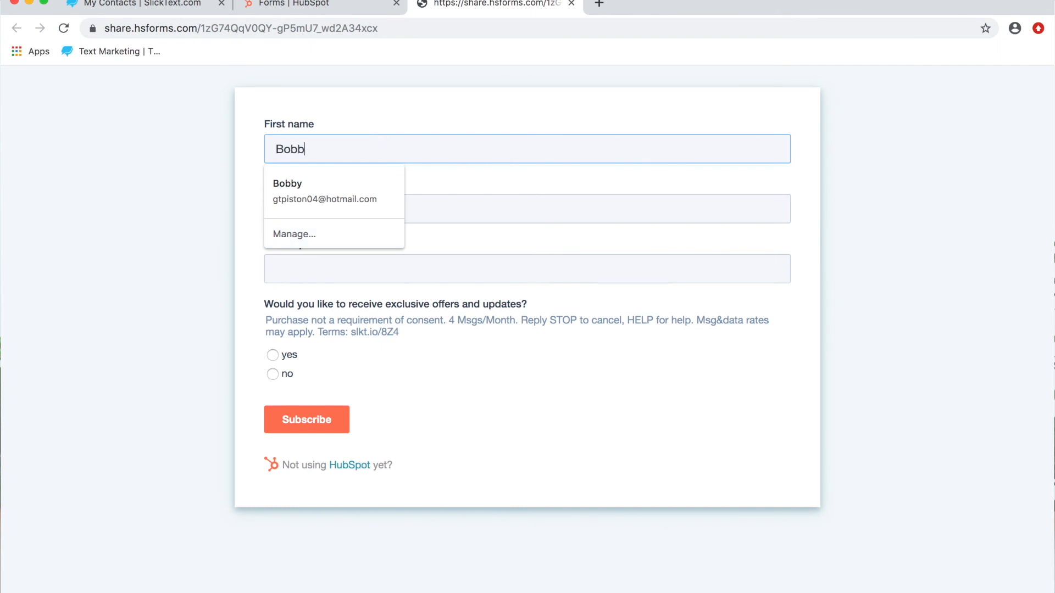
text(y)
key(Tab)
key(Tab)
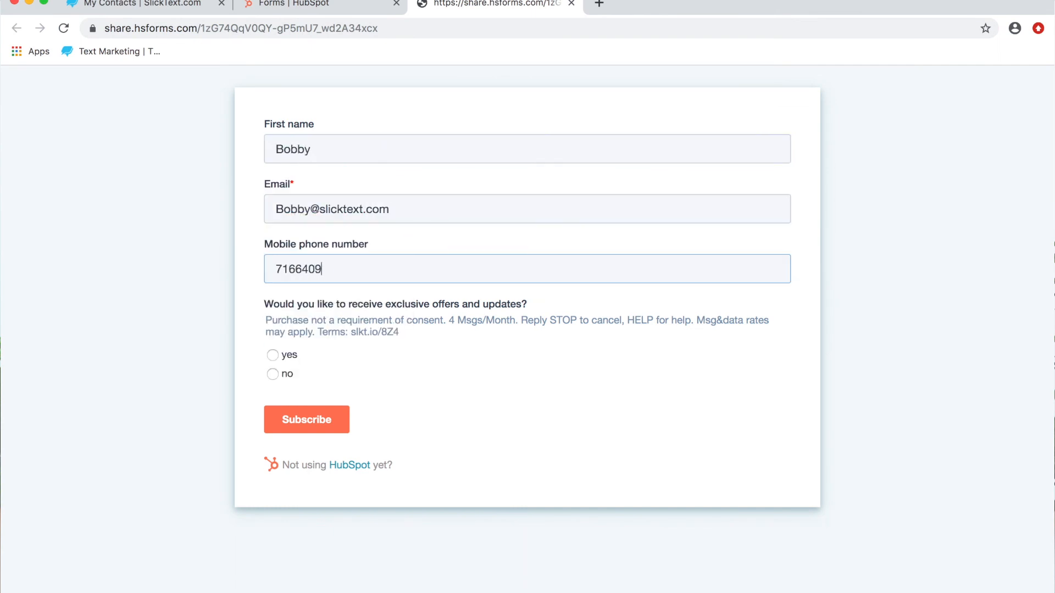
click(273, 356)
click(300, 420)
Step: Return to HubSpot, leave the form editor and open the list of all contacts
click(292, 7)
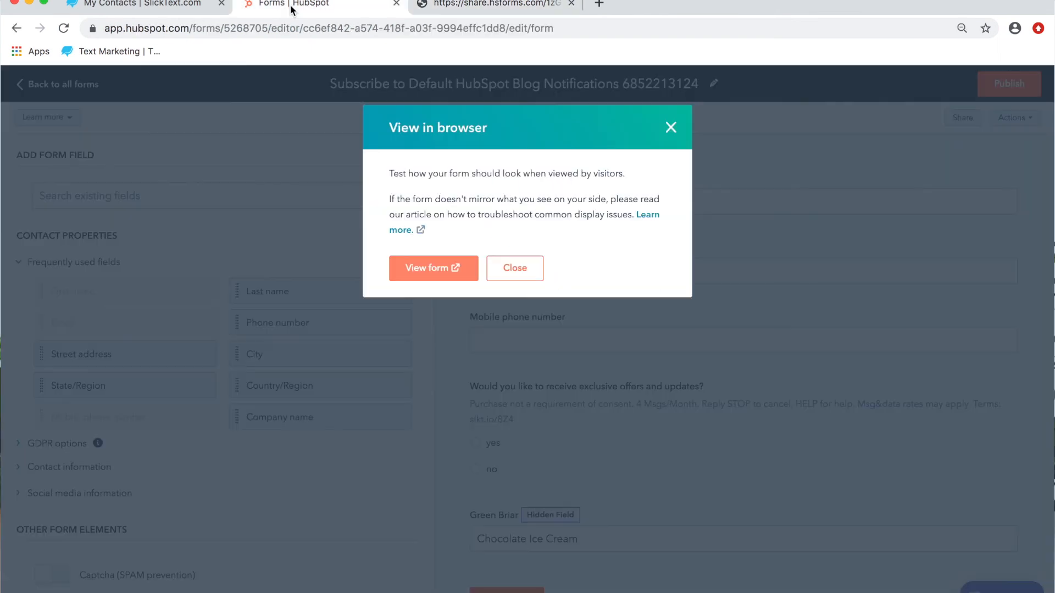
click(328, 154)
click(50, 85)
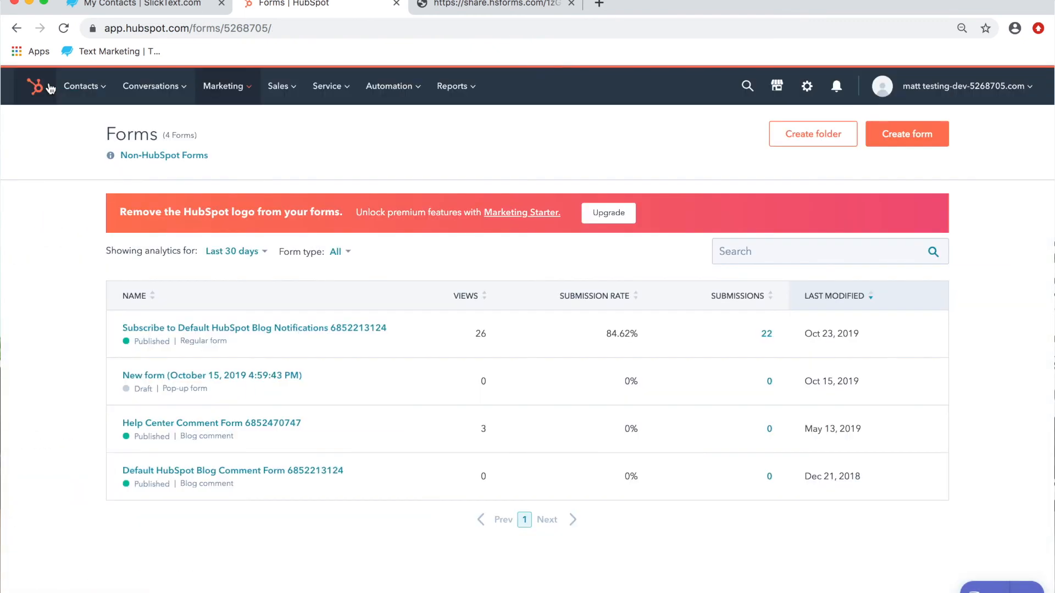
click(88, 86)
click(82, 126)
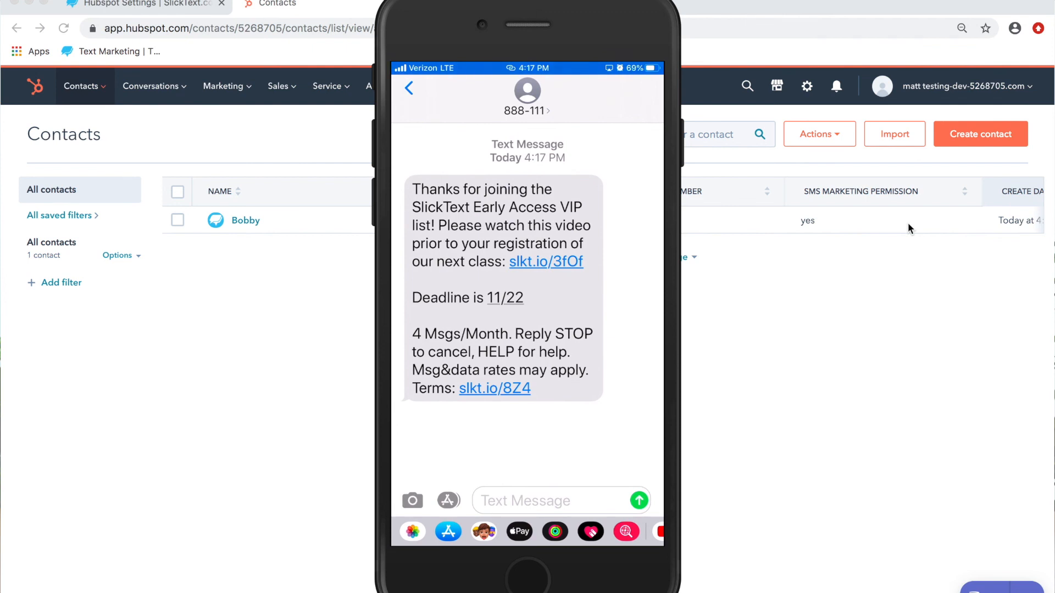
Step: Switch to SlickText and check the contacts of the bb grill, boutique and hubspot textwords one after another
click(139, 10)
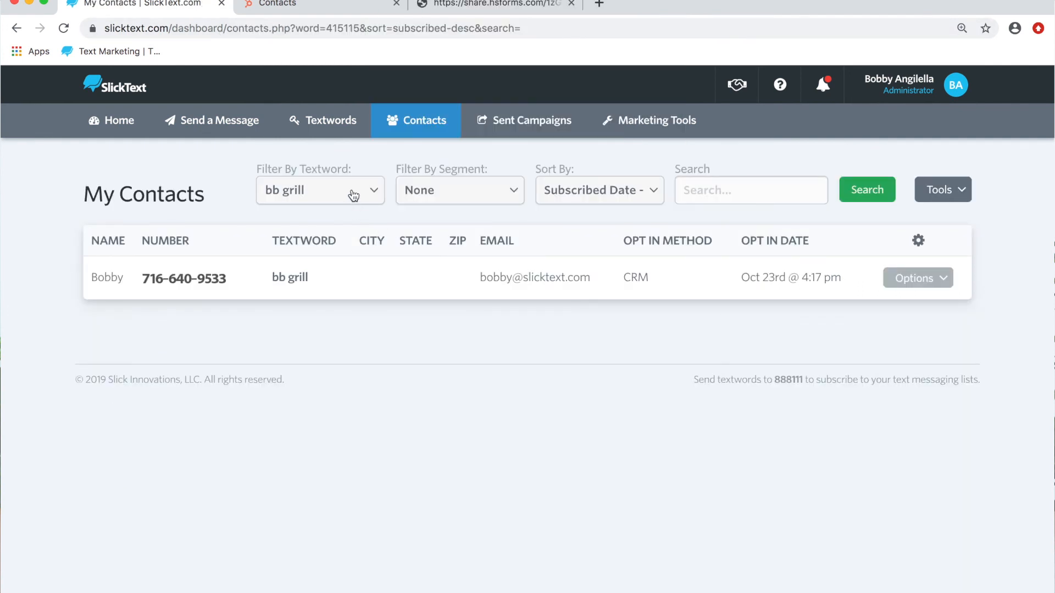
click(352, 194)
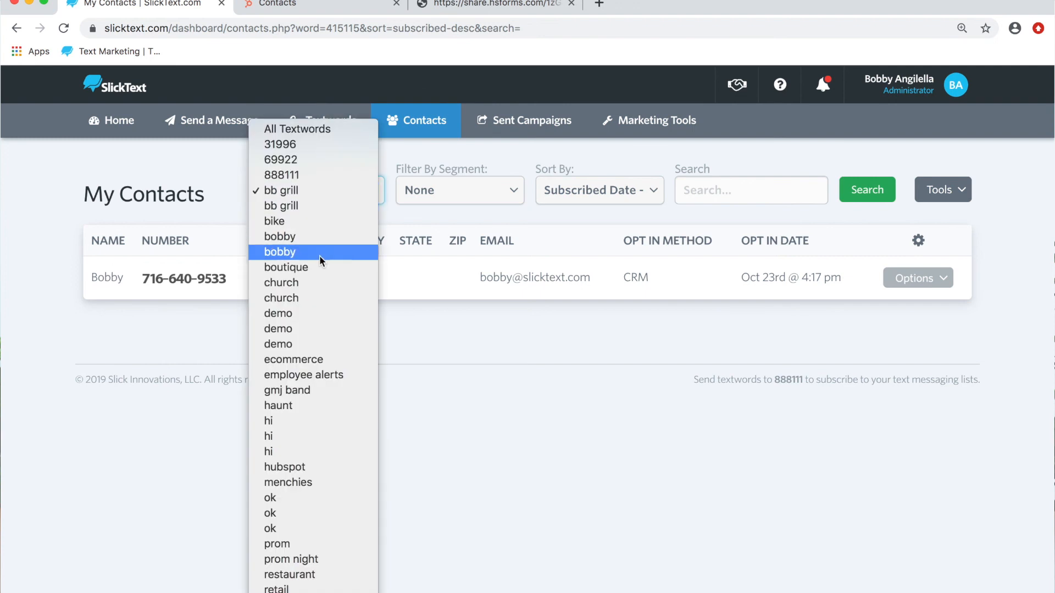
click(333, 266)
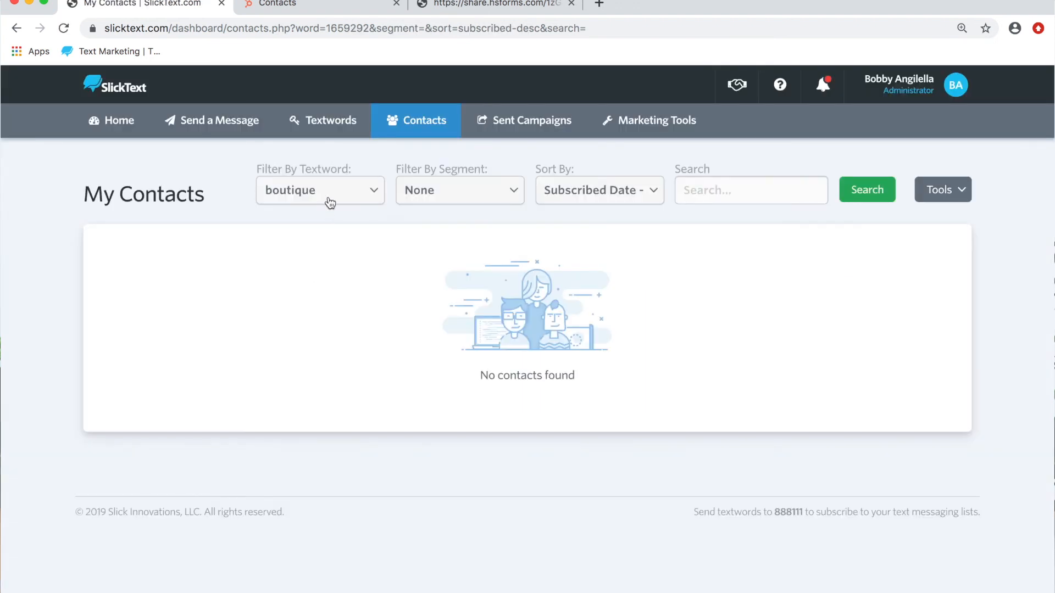
click(331, 199)
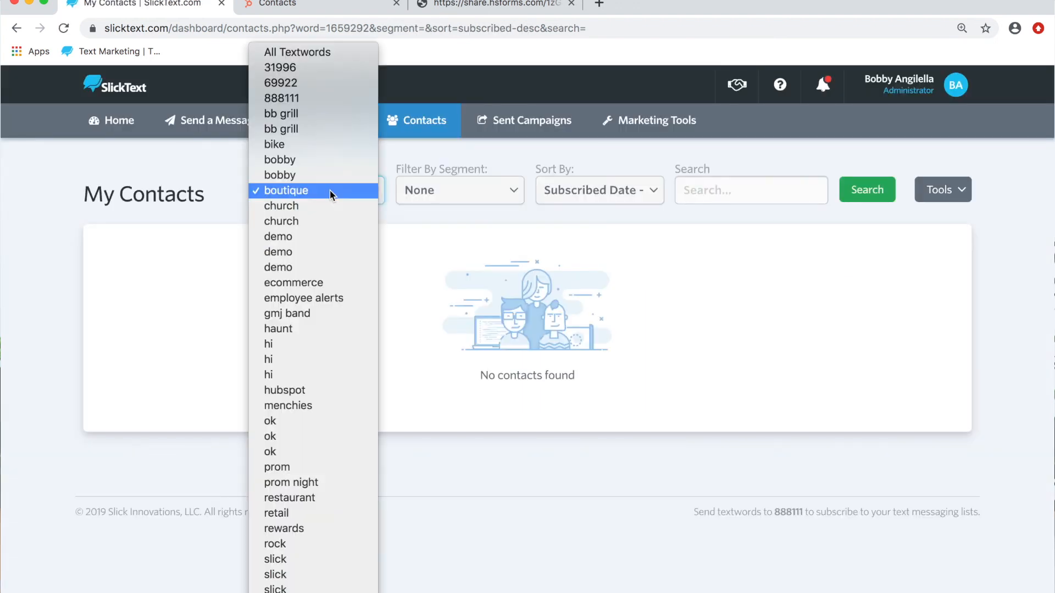
click(296, 391)
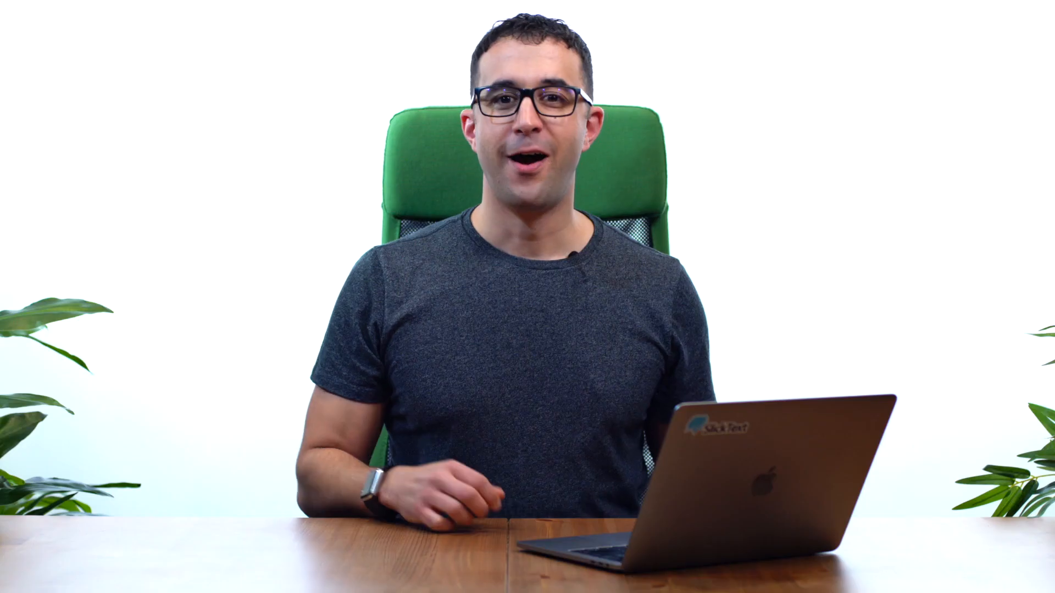